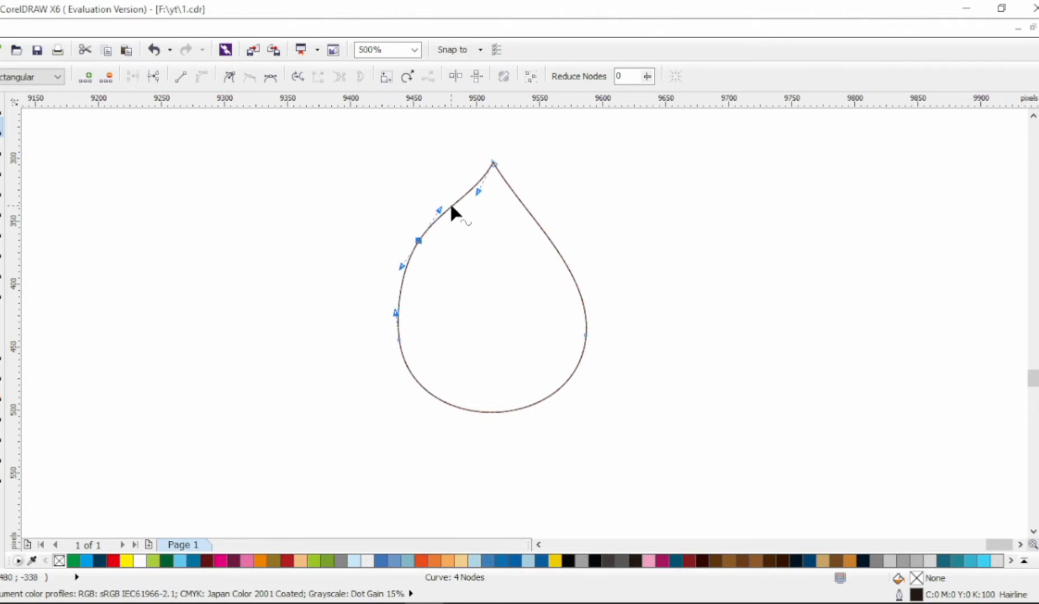
Add nodes on both sides of the teardrop and pull them to form a notch and small flame tongue on each side.
{"action": "double_click", "coordinate": [452, 211]}
{"action": "left_click_drag", "start_coordinate": [452, 211], "coordinate": [449, 275]}
{"action": "double_click", "coordinate": [550, 240]}
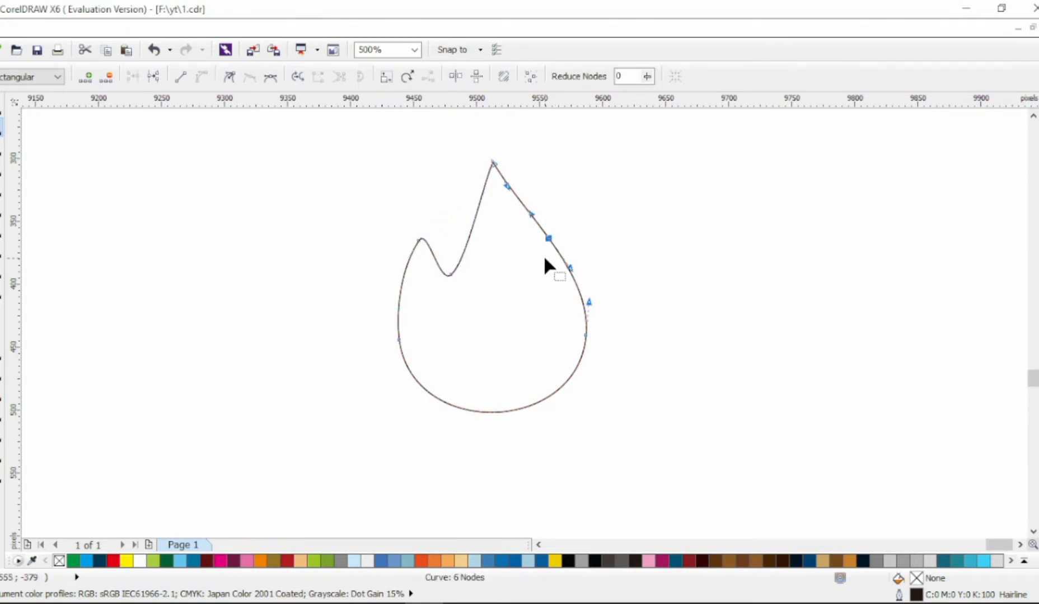
{"action": "double_click", "coordinate": [567, 263]}
{"action": "mouse_move", "coordinate": [567, 263]}
{"action": "left_mouse_down"}
{"action": "mouse_move", "coordinate": [588, 249]}
{"action": "mouse_move", "coordinate": [547, 263]}
{"action": "left_mouse_up"}
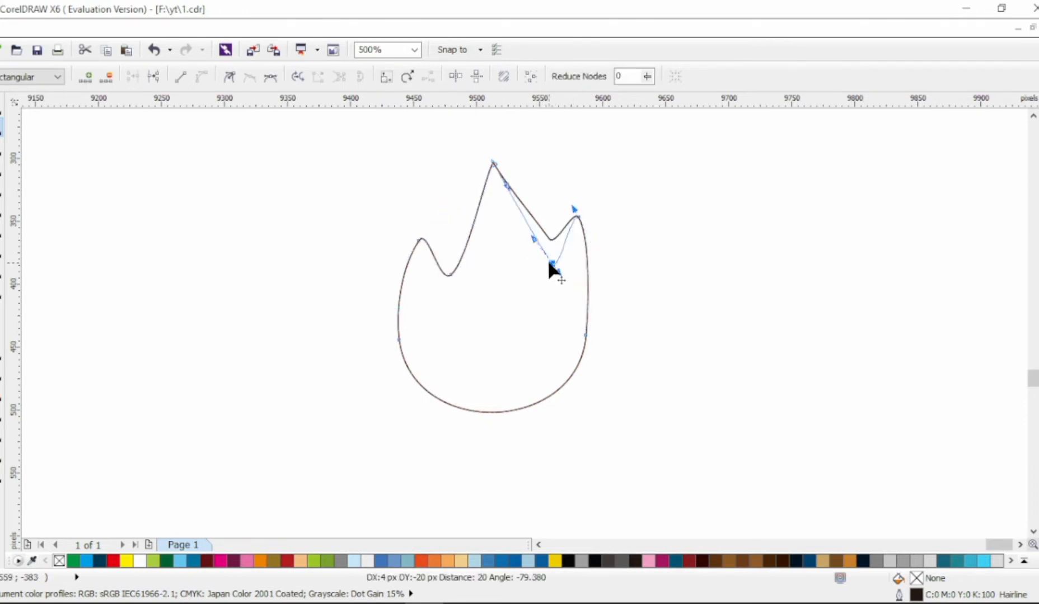
Curve the central flame so its tip hooks to the left, and raise the left tongue and its notch slightly.
{"action": "left_click_drag", "start_coordinate": [507, 187], "coordinate": [553, 177]}
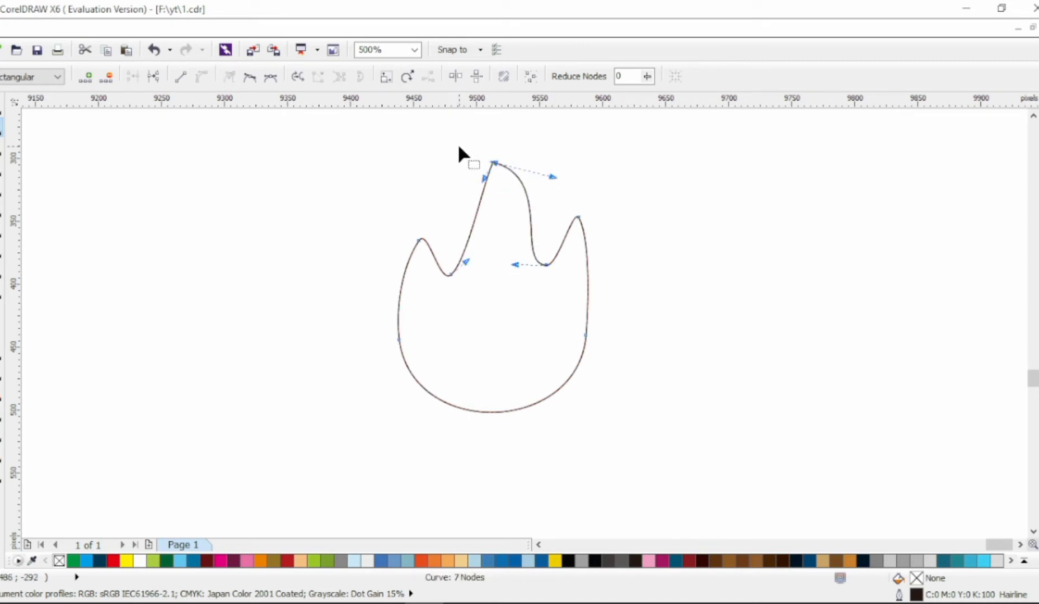
{"action": "mouse_move", "coordinate": [494, 163]}
{"action": "left_mouse_down"}
{"action": "mouse_move", "coordinate": [477, 149]}
{"action": "mouse_move", "coordinate": [497, 184]}
{"action": "left_mouse_up"}
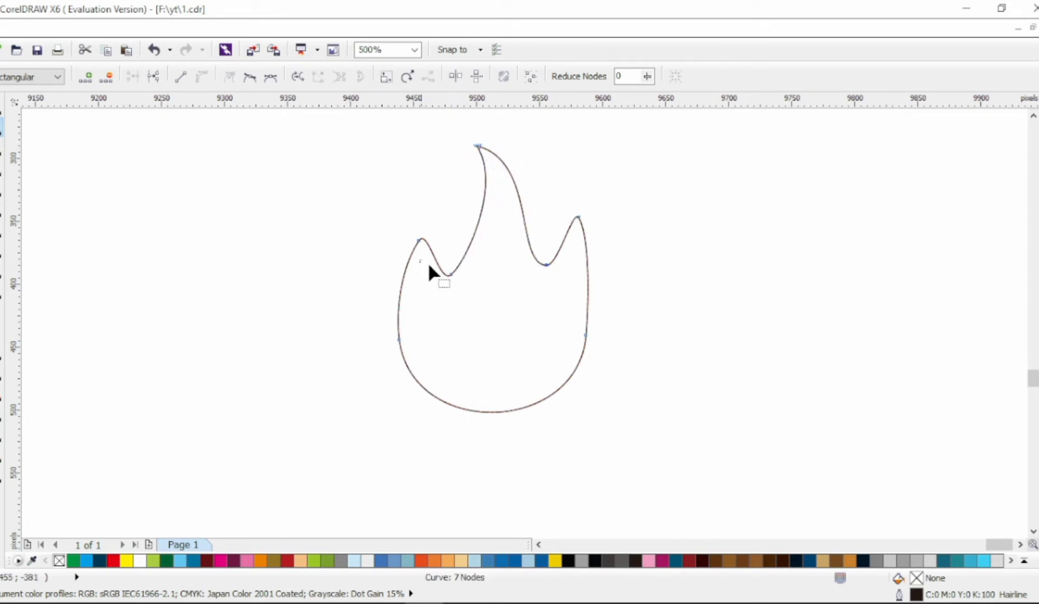
{"action": "left_click_drag", "start_coordinate": [428, 263], "coordinate": [422, 232]}
Round out the flame's lower body by moving its left and right side nodes and lengthening their curve handles.
{"action": "left_click_drag", "start_coordinate": [398, 338], "coordinate": [396, 329]}
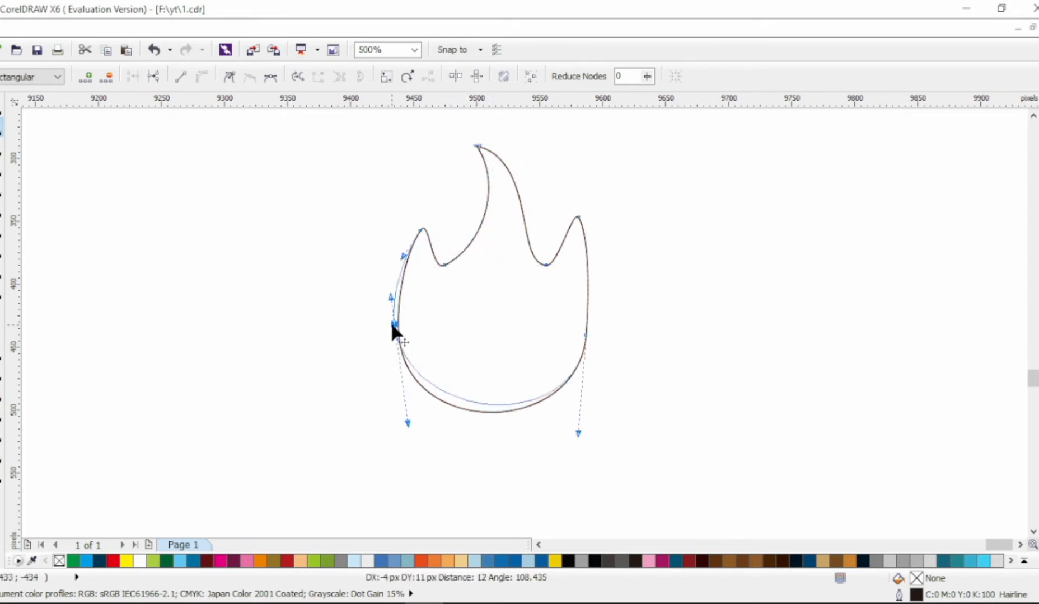
{"action": "left_click_drag", "start_coordinate": [394, 287], "coordinate": [399, 292]}
{"action": "left_click_drag", "start_coordinate": [585, 336], "coordinate": [604, 326]}
{"action": "left_click_drag", "start_coordinate": [604, 299], "coordinate": [613, 274]}
{"action": "left_click_drag", "start_coordinate": [584, 423], "coordinate": [580, 451]}
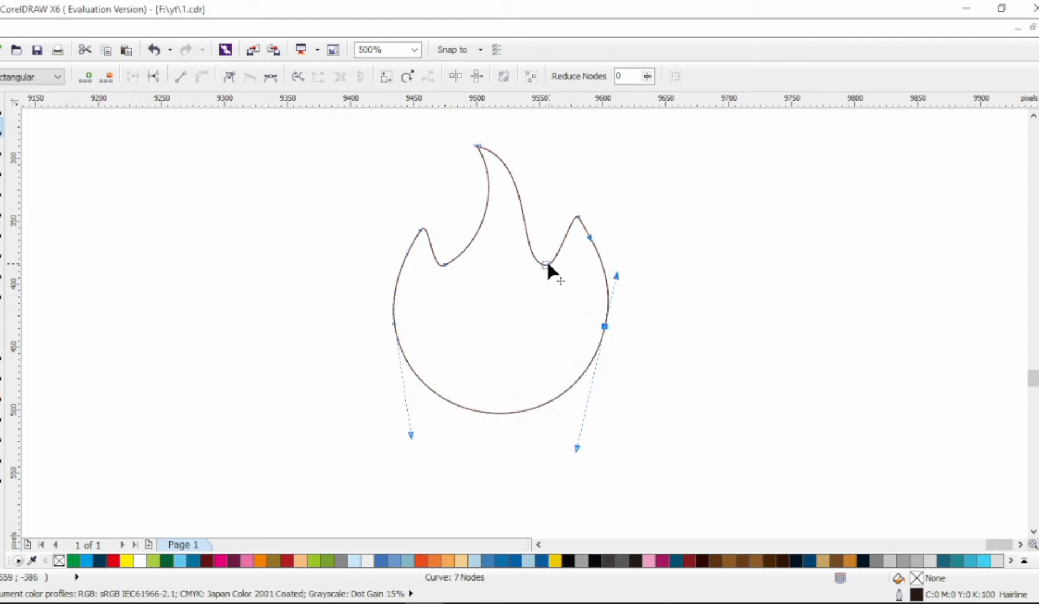
Shift the right tongue and notch down and outward, raise the left ones, and round the central flame's right edge.
{"action": "left_click_drag", "start_coordinate": [547, 265], "coordinate": [585, 241]}
{"action": "left_click_drag", "start_coordinate": [445, 268], "coordinate": [488, 227]}
{"action": "left_click", "coordinate": [442, 240]}
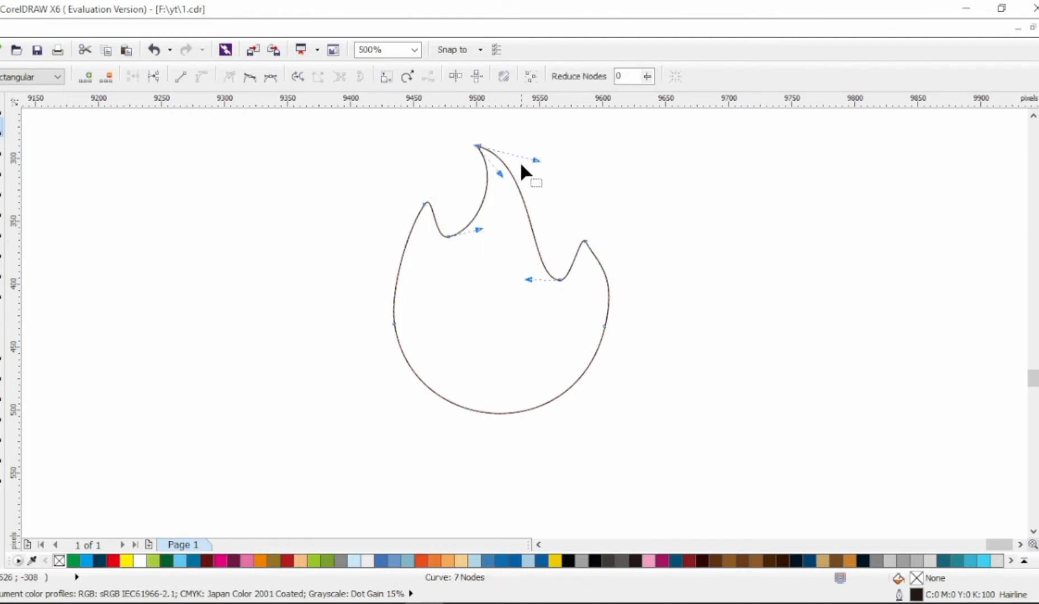
{"action": "left_click_drag", "start_coordinate": [582, 145], "coordinate": [568, 156]}
Add nodes on both walls of the right notch, delete its bottom node, and smooth the tongue's outer side.
{"action": "double_click", "coordinate": [540, 251]}
{"action": "double_click", "coordinate": [571, 266]}
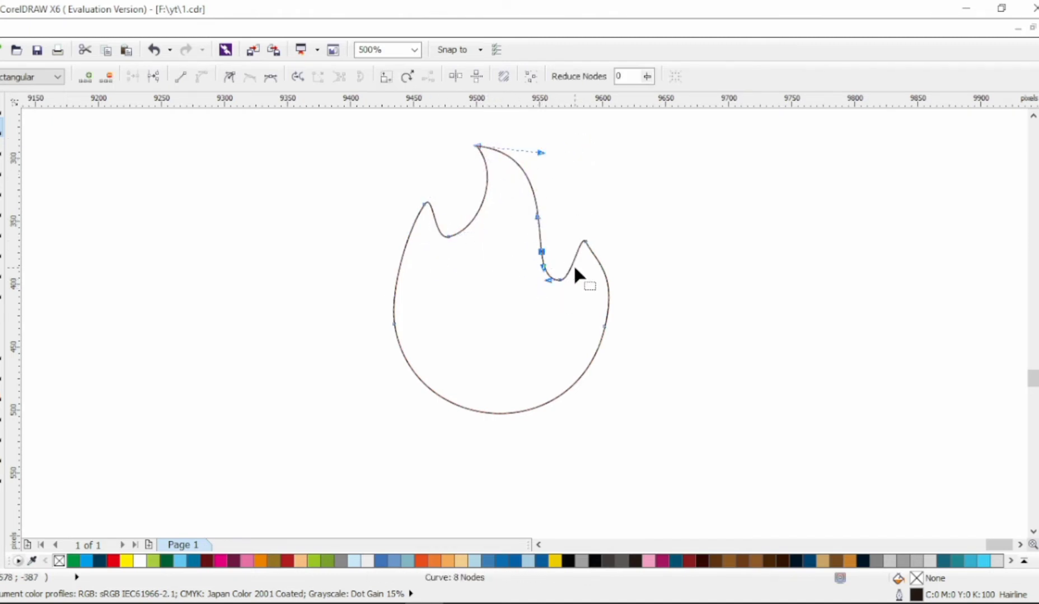
{"action": "double_click", "coordinate": [560, 279]}
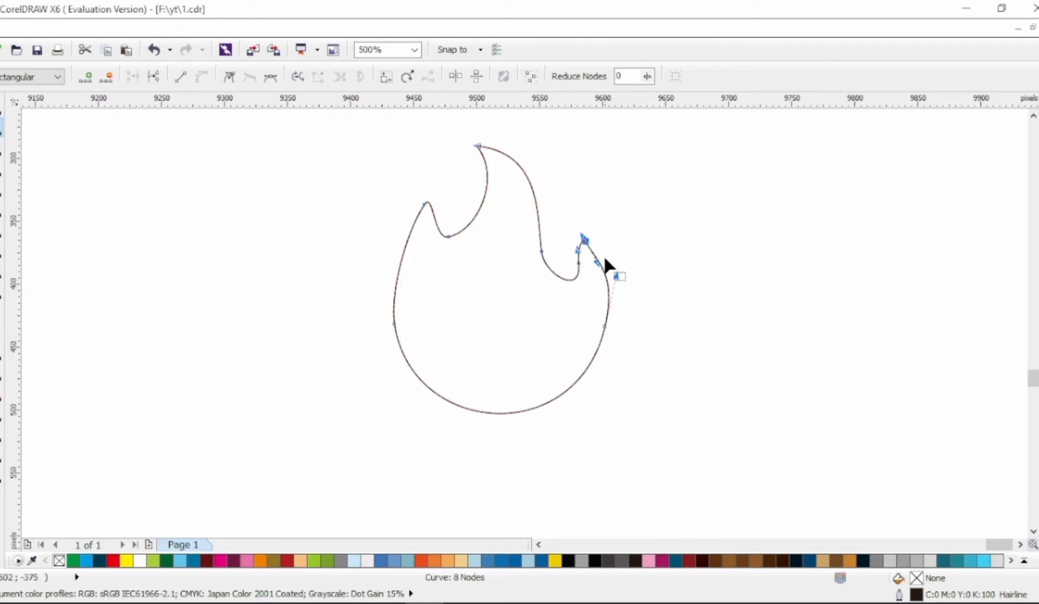
{"action": "left_click_drag", "start_coordinate": [607, 272], "coordinate": [617, 284]}
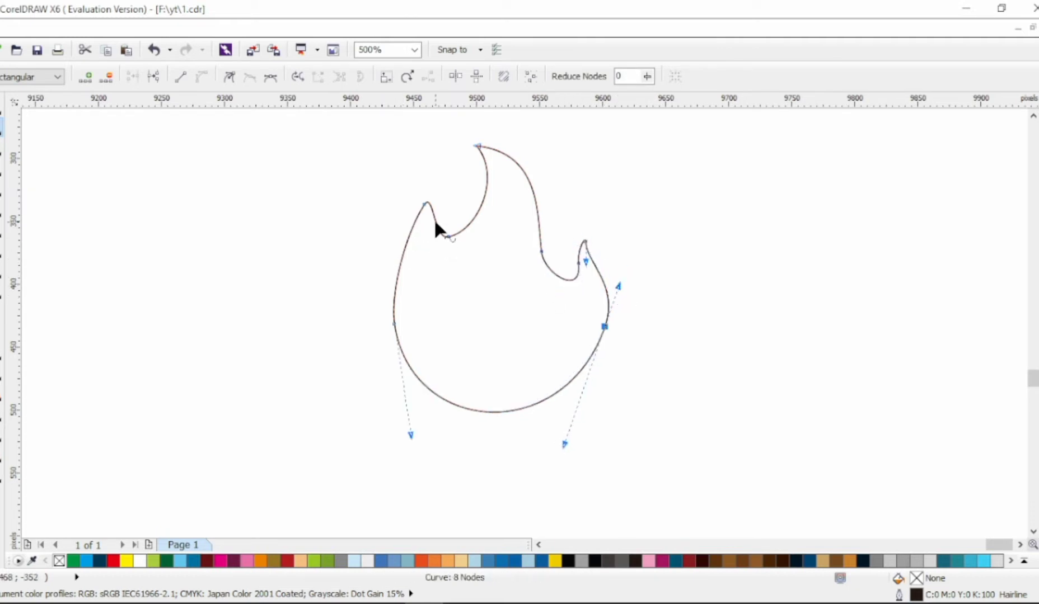
Round the left notch by placing nodes on both of its walls and removing the node at its bottom.
{"action": "left_click", "coordinate": [475, 225]}
{"action": "double_click", "coordinate": [476, 221]}
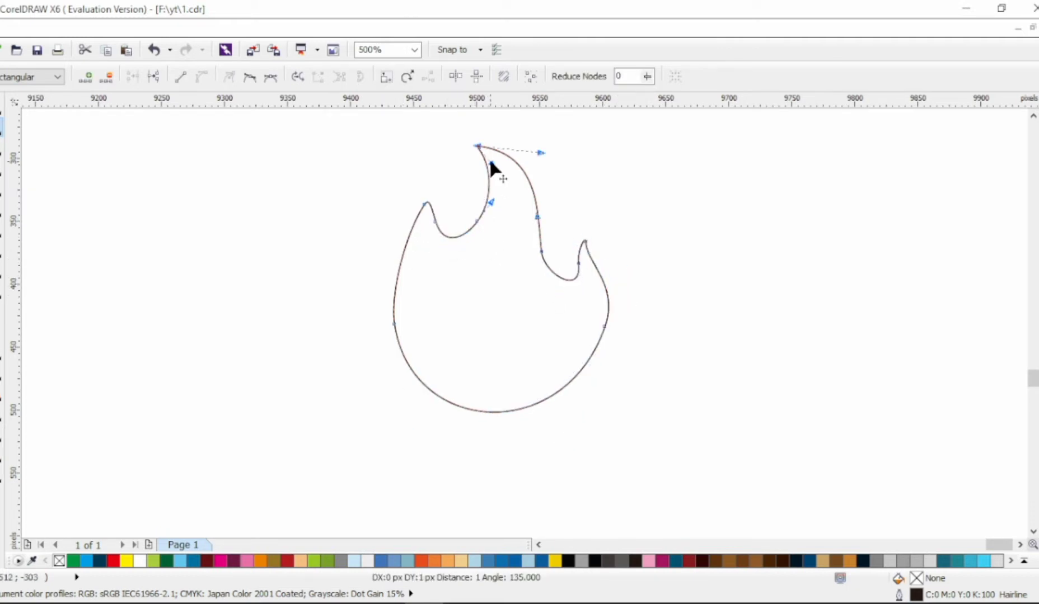
{"action": "left_click_drag", "start_coordinate": [490, 163], "coordinate": [490, 163]}
{"action": "left_click", "coordinate": [435, 221]}
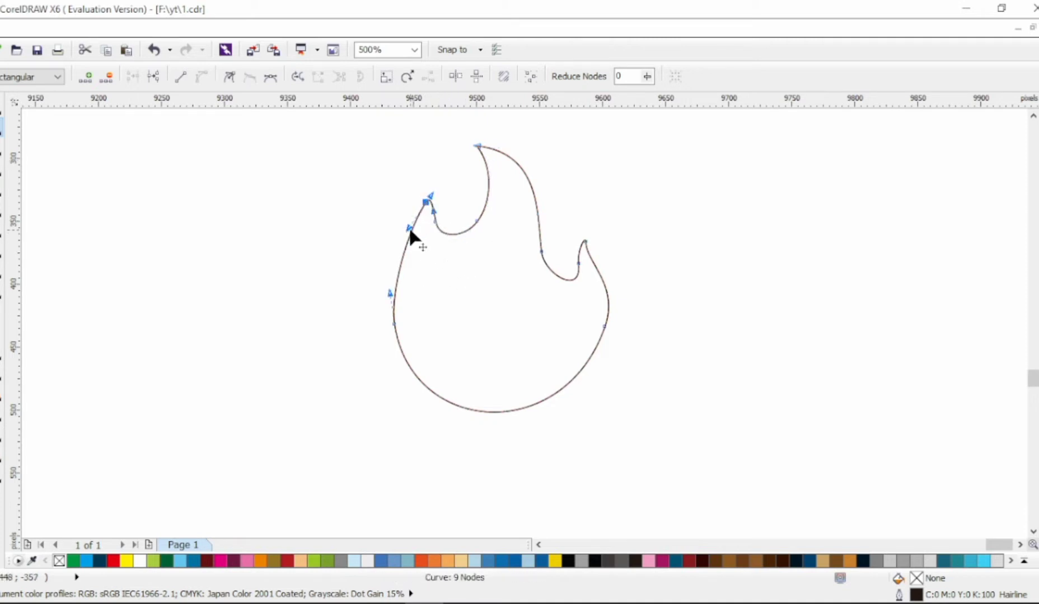
Deepen the right notch into an even U shape and lower the node on the body's right side slightly.
{"action": "left_click_drag", "start_coordinate": [541, 278], "coordinate": [538, 291]}
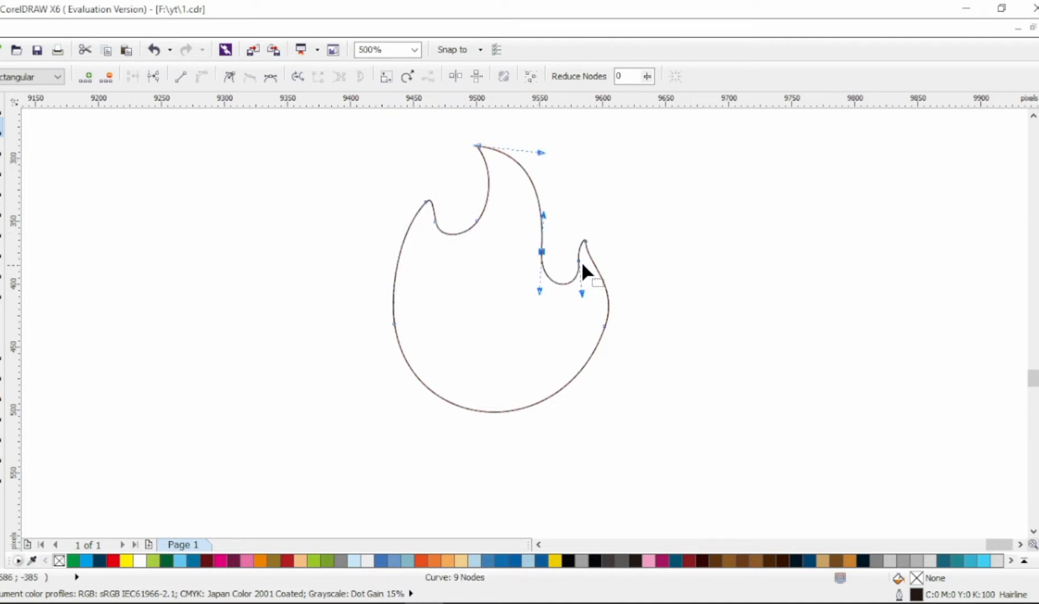
{"action": "mouse_move", "coordinate": [604, 327]}
{"action": "left_mouse_down"}
{"action": "mouse_move", "coordinate": [564, 457]}
{"action": "mouse_move", "coordinate": [576, 439]}
{"action": "left_mouse_up"}
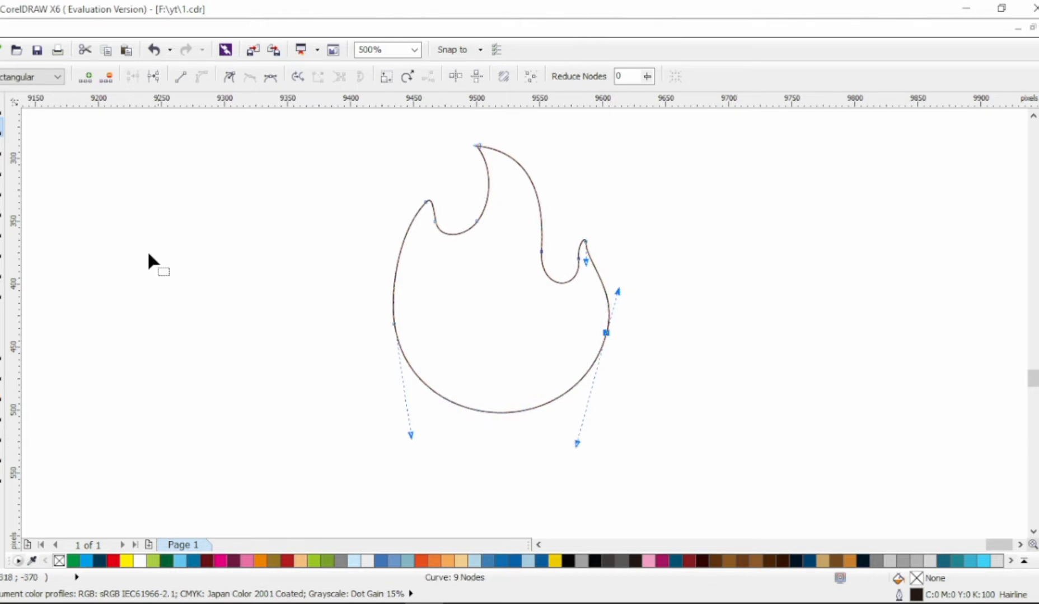
Draw a closed three-point Bezier shape overlapping the lower part of the flame.
{"action": "key", "text": "F5"}
{"action": "left_click", "coordinate": [442, 408]}
{"action": "left_click", "coordinate": [435, 328]}
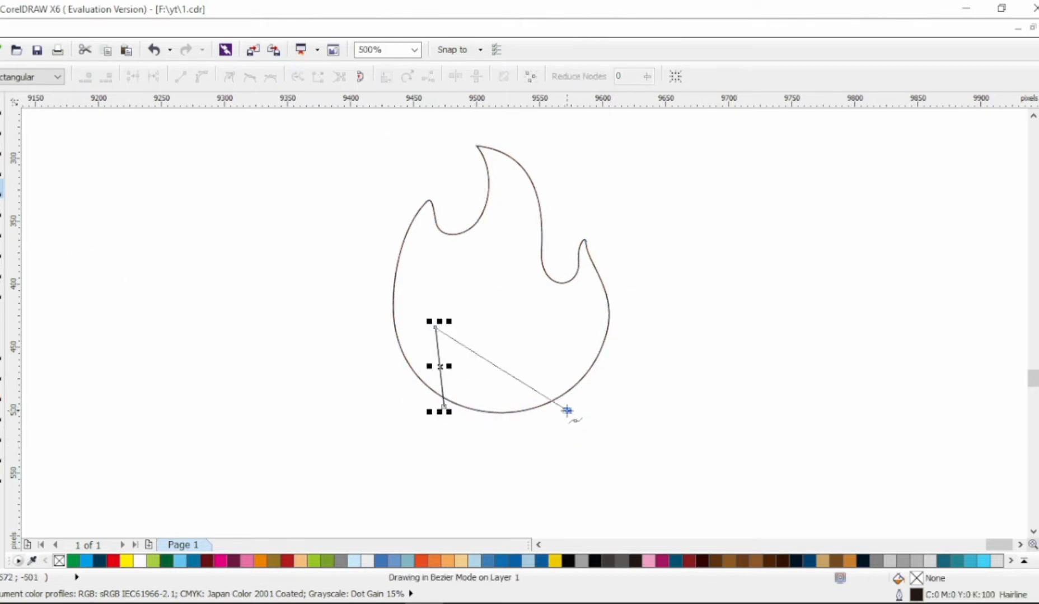
{"action": "left_click", "coordinate": [566, 410]}
{"action": "left_click", "coordinate": [443, 407]}
Bend the triangle's bottom edge downward, its left edge inward and its upper edge outward.
{"action": "left_click_drag", "start_coordinate": [493, 409], "coordinate": [494, 431]}
{"action": "left_click_drag", "start_coordinate": [440, 368], "coordinate": [465, 372]}
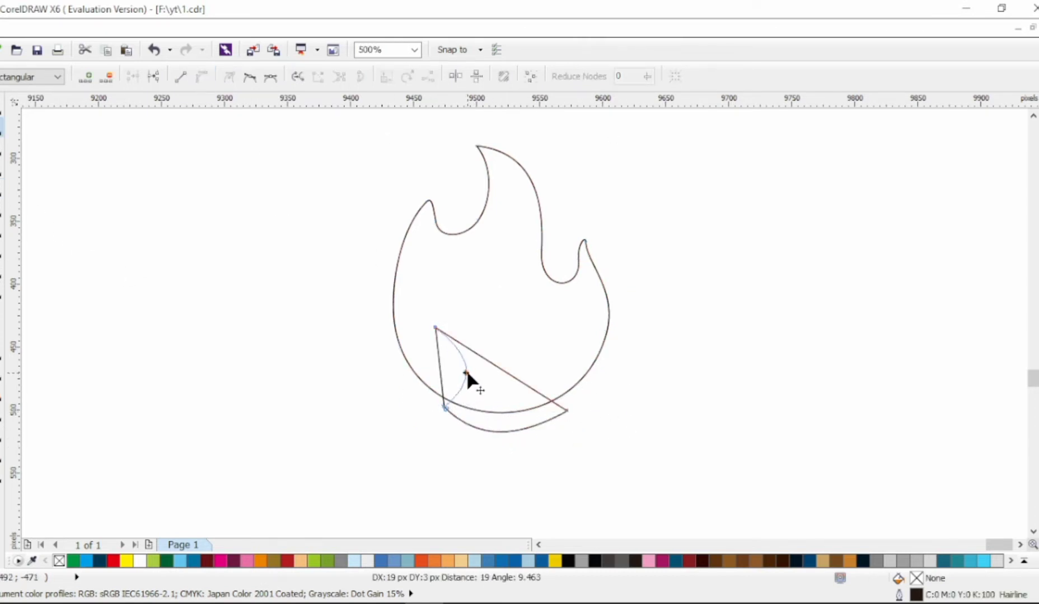
{"action": "left_click", "coordinate": [436, 327]}
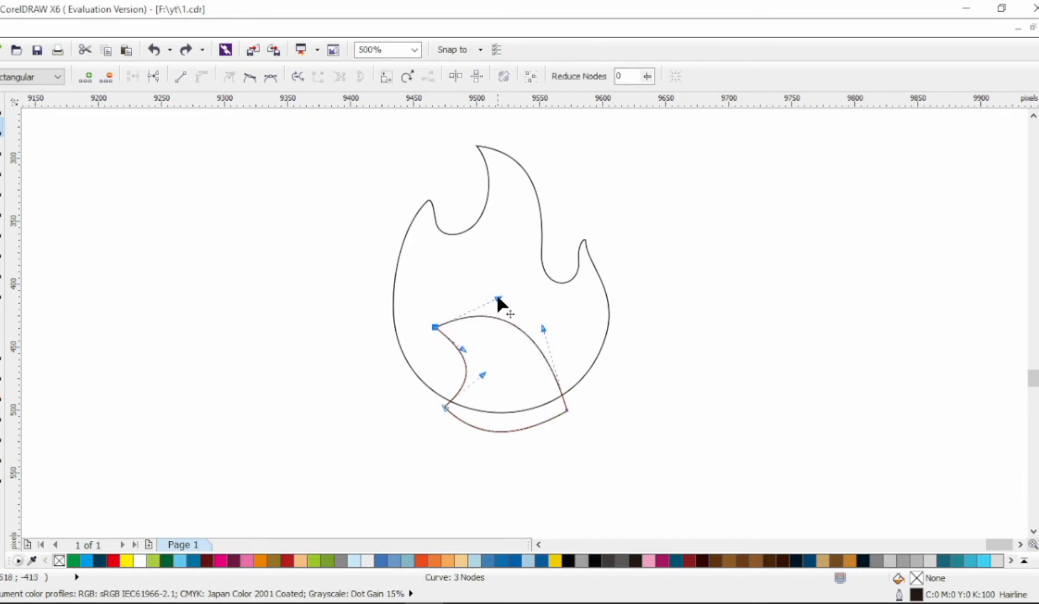
Add a node on the shape's upper edge and reshape the curves into a bird's beak and rounded head.
{"action": "double_click", "coordinate": [476, 318]}
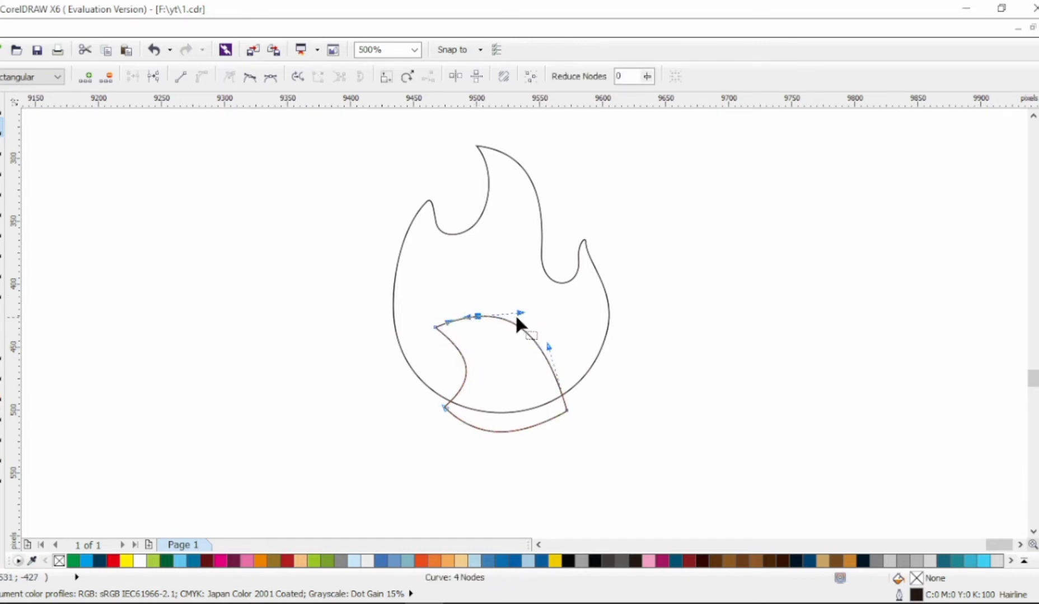
{"action": "left_click_drag", "start_coordinate": [549, 349], "coordinate": [600, 352]}
{"action": "left_click_drag", "start_coordinate": [477, 316], "coordinate": [469, 304]}
{"action": "left_click_drag", "start_coordinate": [499, 196], "coordinate": [479, 236]}
{"action": "left_click_drag", "start_coordinate": [600, 348], "coordinate": [600, 316]}
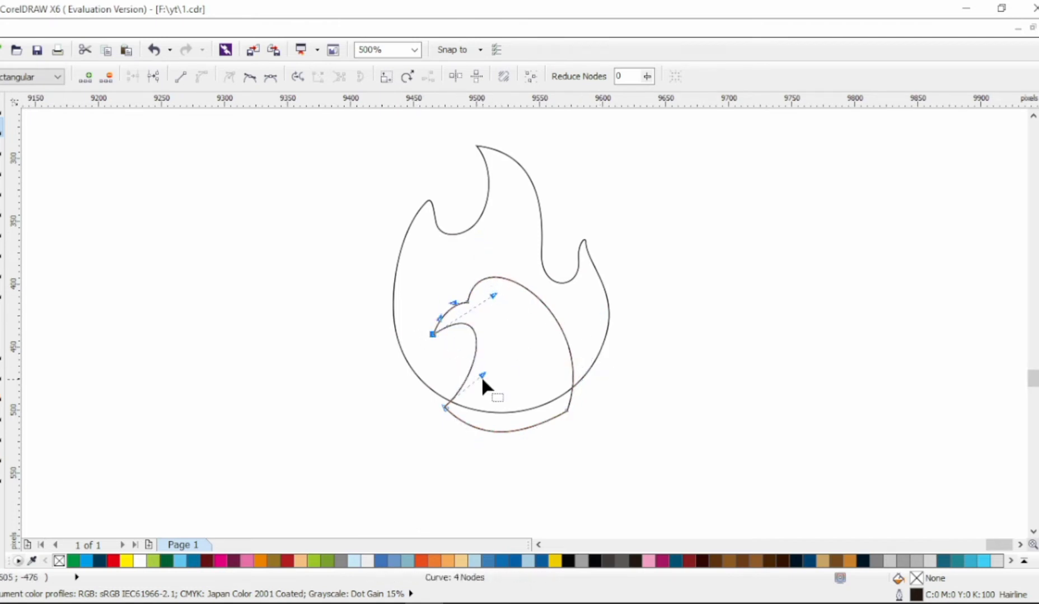
Move the bird shape's lower-left corner onto the flame outline, round the throat curve and adjust the lower-right corner.
{"action": "left_click_drag", "start_coordinate": [413, 376], "coordinate": [413, 376]}
{"action": "left_click_drag", "start_coordinate": [493, 370], "coordinate": [557, 412]}
Add two nodes on the back of the bird's head and pull them into a pointed crest, adjusting the lower-right corner.
{"action": "double_click", "coordinate": [511, 278]}
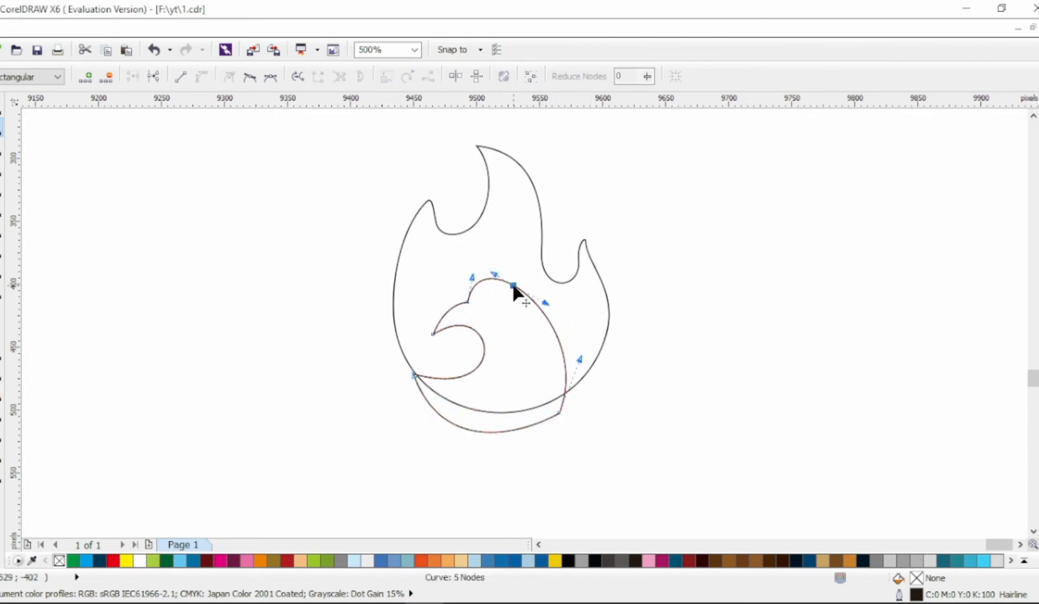
{"action": "left_click_drag", "start_coordinate": [511, 278], "coordinate": [486, 271]}
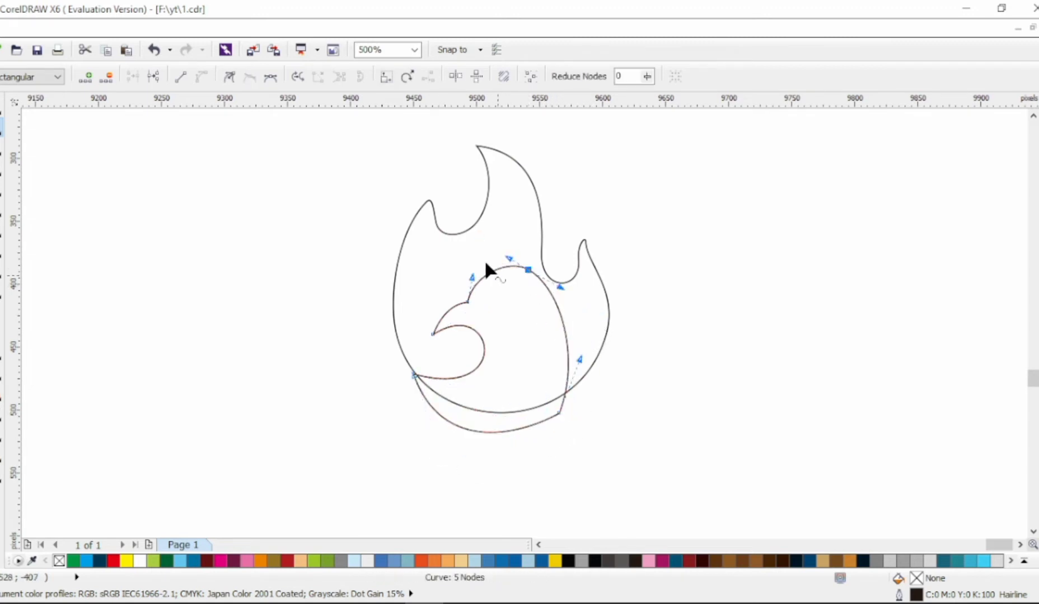
{"action": "double_click", "coordinate": [541, 300]}
{"action": "left_click_drag", "start_coordinate": [541, 301], "coordinate": [570, 312]}
{"action": "mouse_move", "coordinate": [562, 413]}
{"action": "left_mouse_down"}
{"action": "mouse_move", "coordinate": [578, 416]}
{"action": "mouse_move", "coordinate": [567, 418]}
{"action": "left_mouse_up"}
Move the flame's right tongue and notch up and outward, and widen the body's right side to match.
{"action": "scroll", "coordinate": [526, 280], "scroll_direction": "up", "scroll_amount": 2}
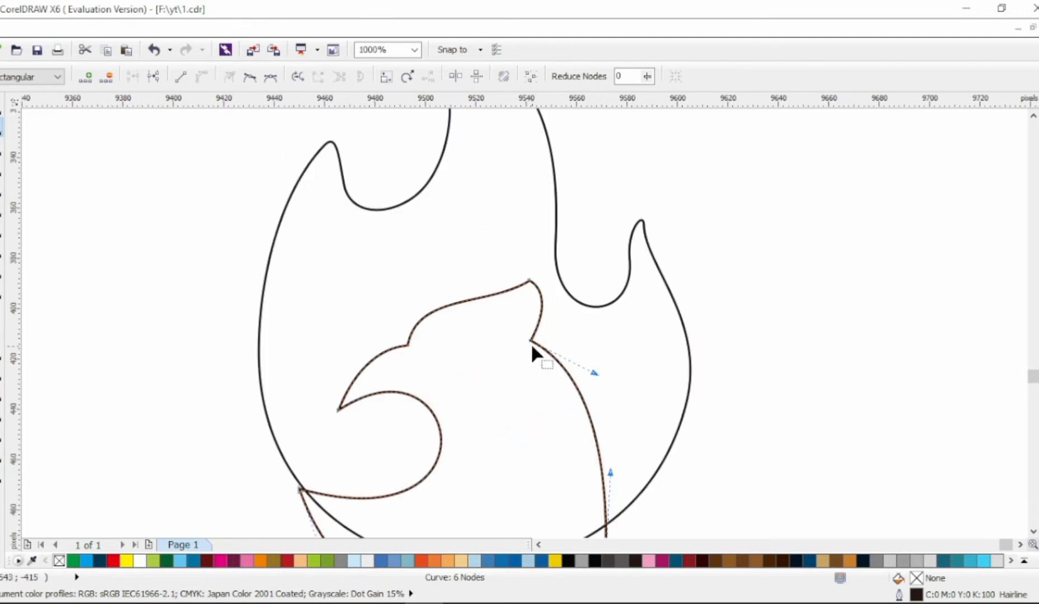
{"action": "left_click", "coordinate": [534, 219]}
{"action": "left_click", "coordinate": [632, 259]}
{"action": "left_click_drag", "start_coordinate": [658, 381], "coordinate": [670, 398]}
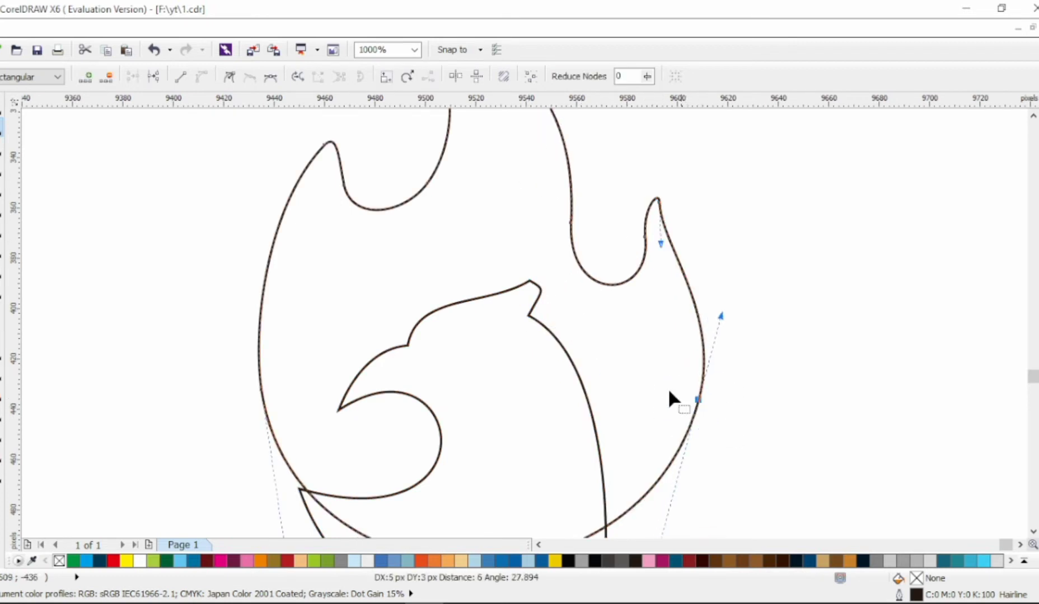
Refine the crest's curved tip and the back of the bird's neck.
{"action": "left_click_drag", "start_coordinate": [532, 282], "coordinate": [531, 308]}
{"action": "left_click_drag", "start_coordinate": [587, 349], "coordinate": [612, 350]}
{"action": "scroll", "coordinate": [610, 471], "scroll_direction": "down", "scroll_amount": 2}
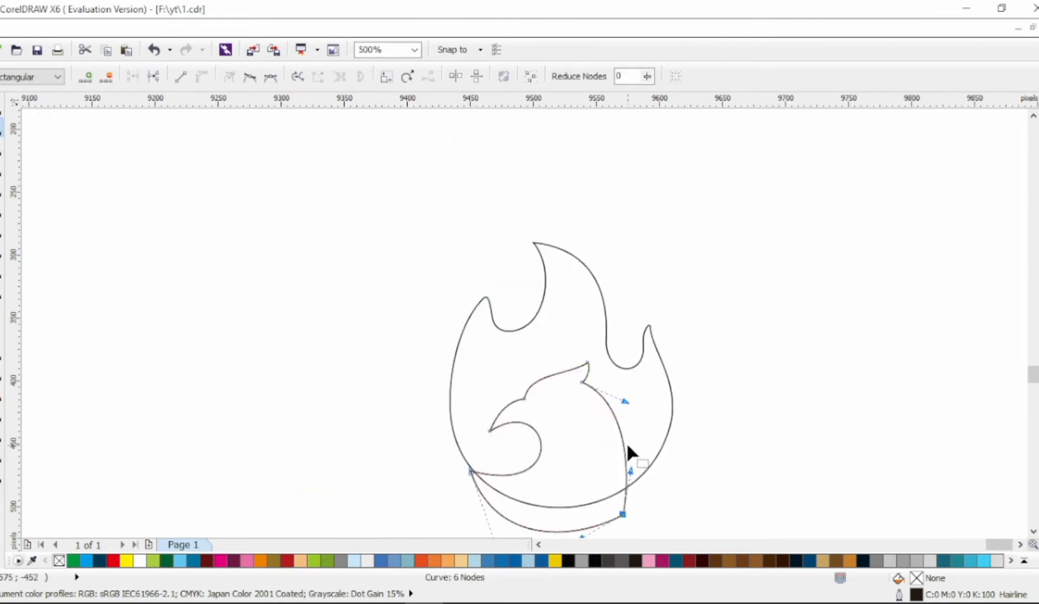
Cut the bird-head shape out of the flame and remove the cutting shape.
{"action": "key", "text": "space"}
{"action": "key", "text": "ctrl+a"}
{"action": "left_click", "coordinate": [579, 464]}
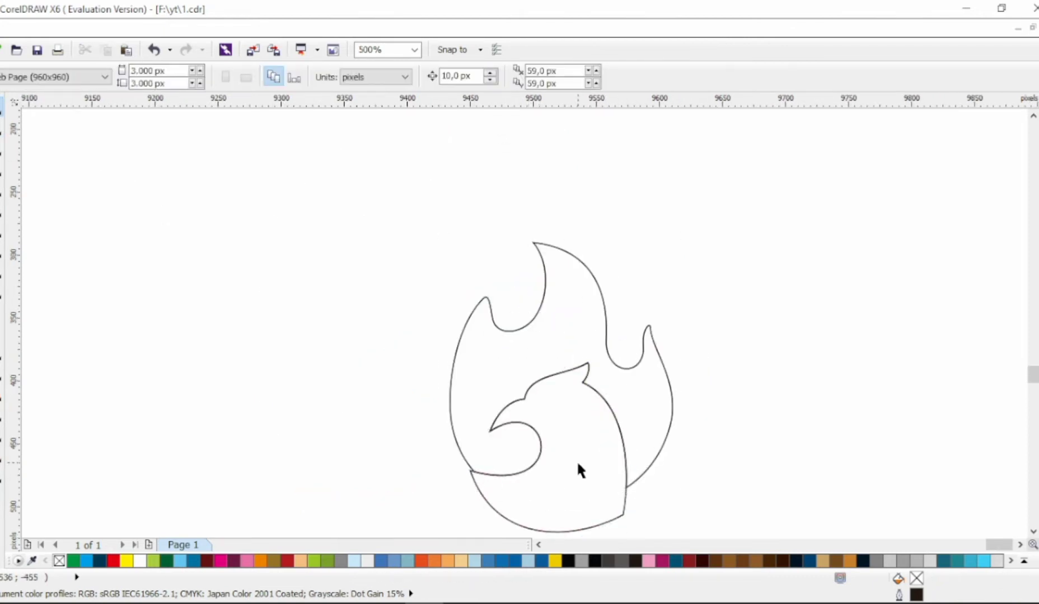
{"action": "key", "text": "ctrl+z"}
{"action": "key", "text": "ctrl+z"}
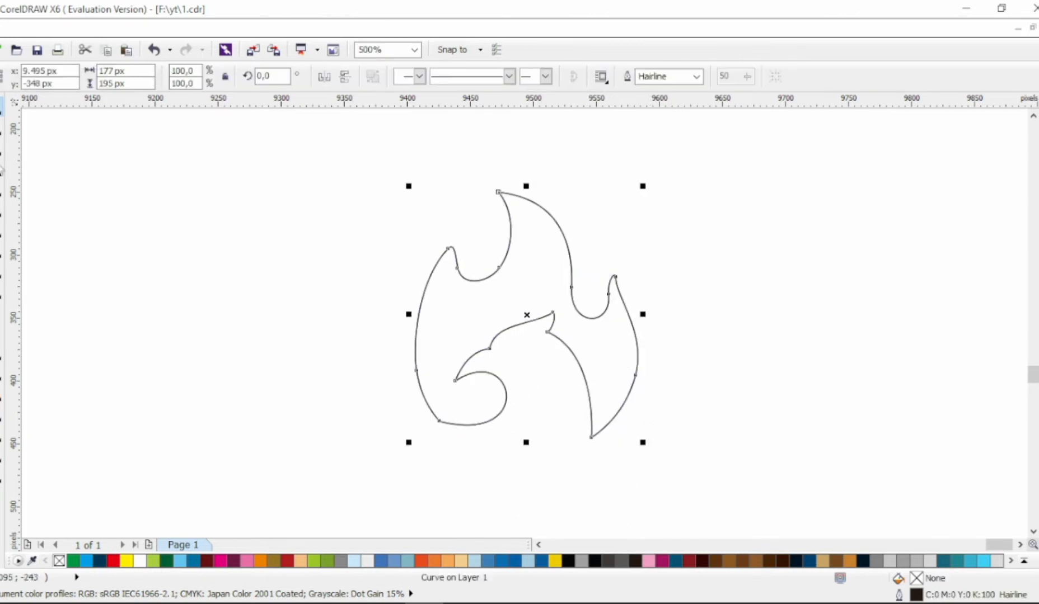
Add a node on the throat curve and delete the lower-left corner node to give the flame one continuous round curve.
{"action": "key", "text": "F10"}
{"action": "left_click", "coordinate": [502, 407]}
{"action": "left_click", "coordinate": [465, 439]}
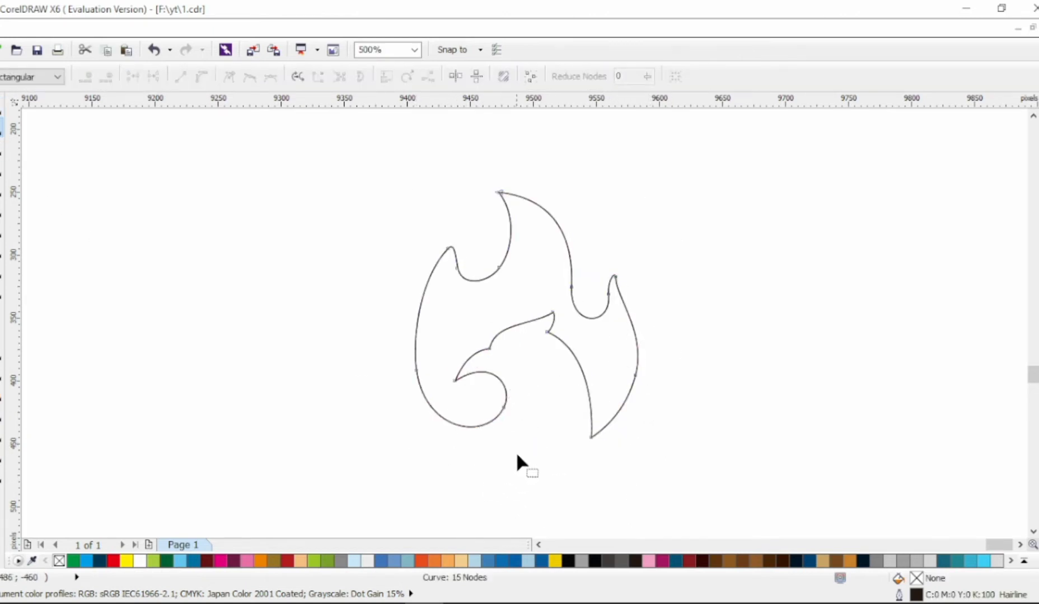
Move the flame's lower-right tip slightly left and curve the inner neck edge outward.
{"action": "left_click", "coordinate": [591, 437]}
{"action": "left_click_drag", "start_coordinate": [591, 437], "coordinate": [578, 438]}
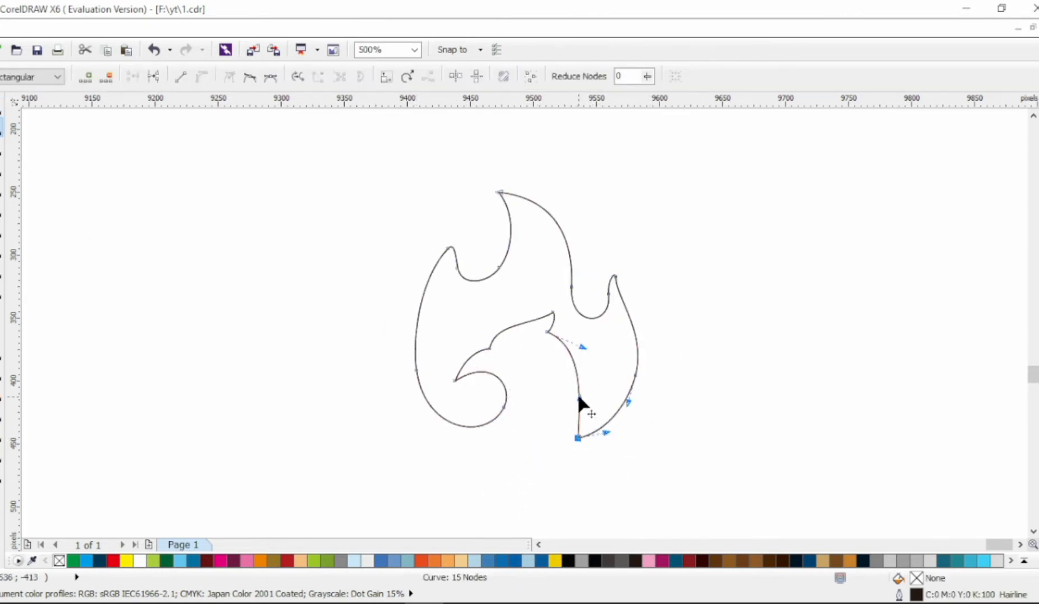
{"action": "left_click_drag", "start_coordinate": [592, 395], "coordinate": [593, 396]}
{"action": "key", "text": "space"}
{"action": "key", "text": "Escape"}
Draw a straight line from below the beak to the flame's lower-left edge and convert it to a curve.
{"action": "scroll", "coordinate": [568, 412], "scroll_direction": "up", "scroll_amount": 2}
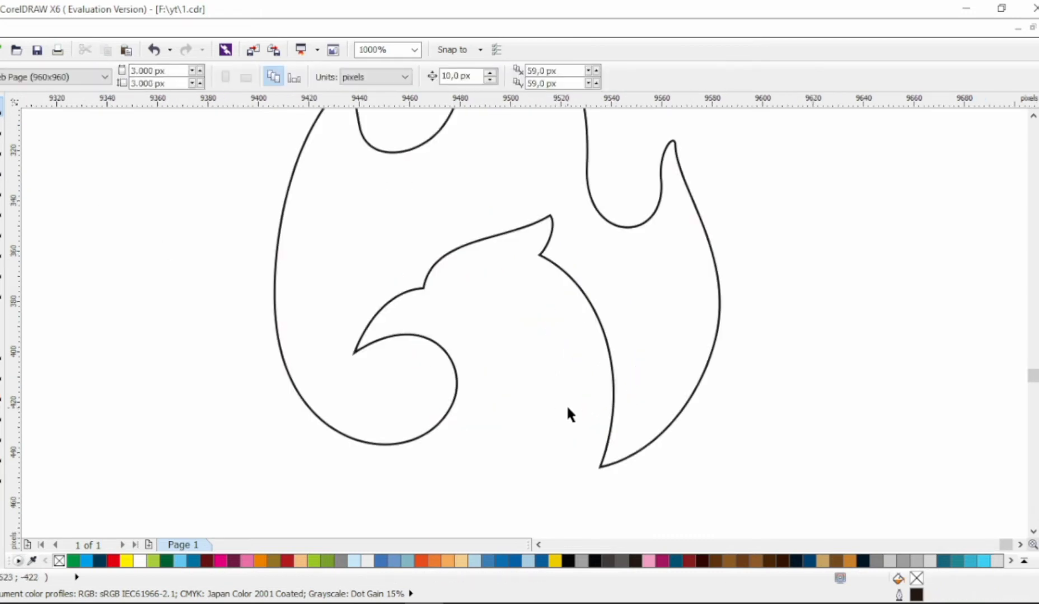
{"action": "key", "text": "F10"}
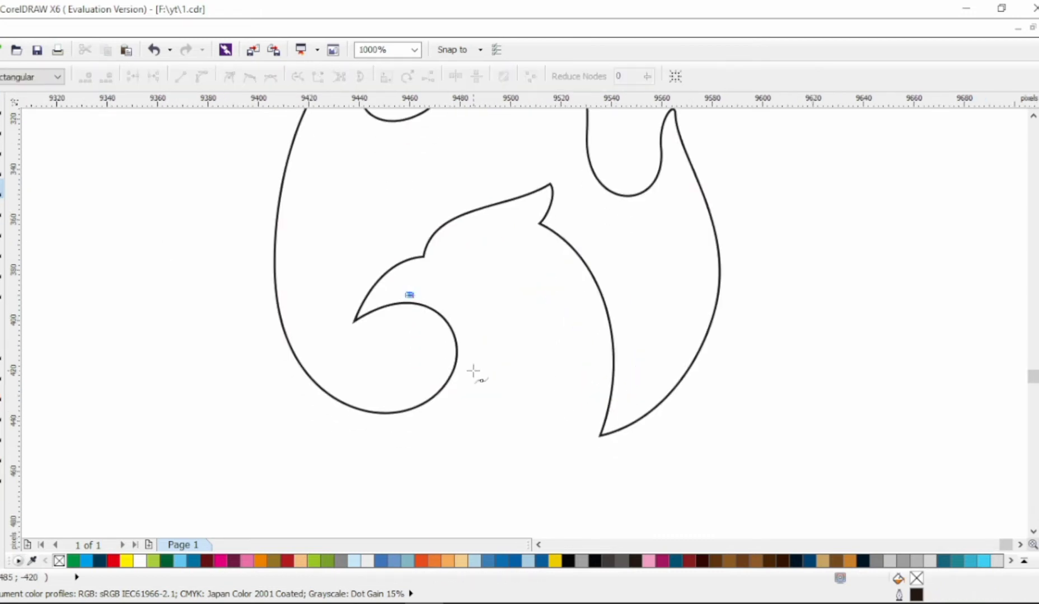
{"action": "left_click", "coordinate": [347, 416]}
{"action": "key", "text": "F10"}
{"action": "left_click", "coordinate": [201, 77]}
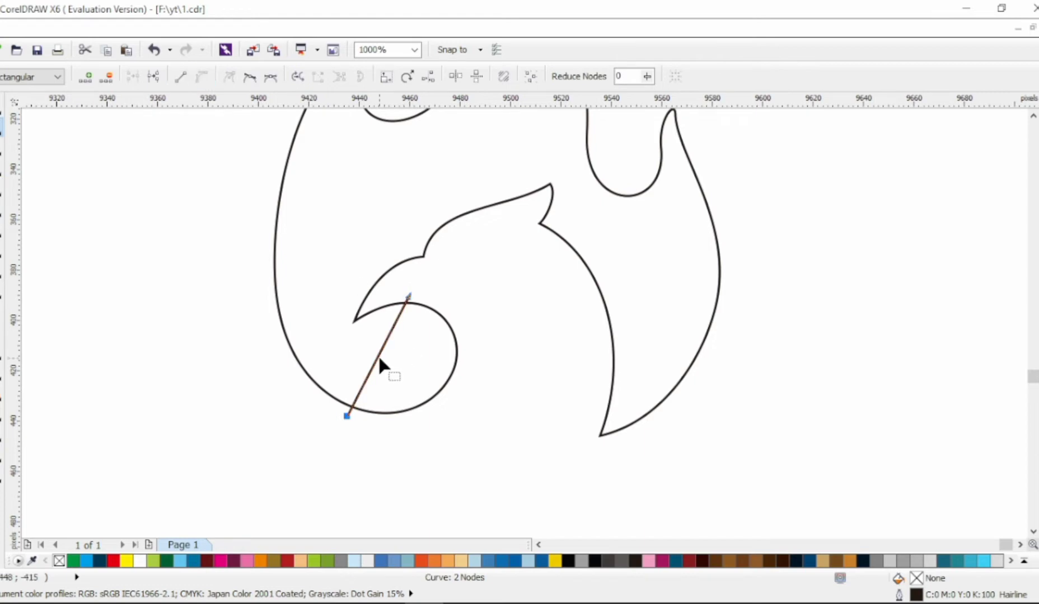
Bend the line into two nested arcs forming a crescent around the flame's round lower-left curl.
{"action": "left_click_drag", "start_coordinate": [378, 355], "coordinate": [516, 277]}
{"action": "left_click_drag", "start_coordinate": [561, 456], "coordinate": [461, 385]}
{"action": "left_click_drag", "start_coordinate": [504, 430], "coordinate": [499, 447]}
{"action": "left_click_drag", "start_coordinate": [493, 264], "coordinate": [495, 278]}
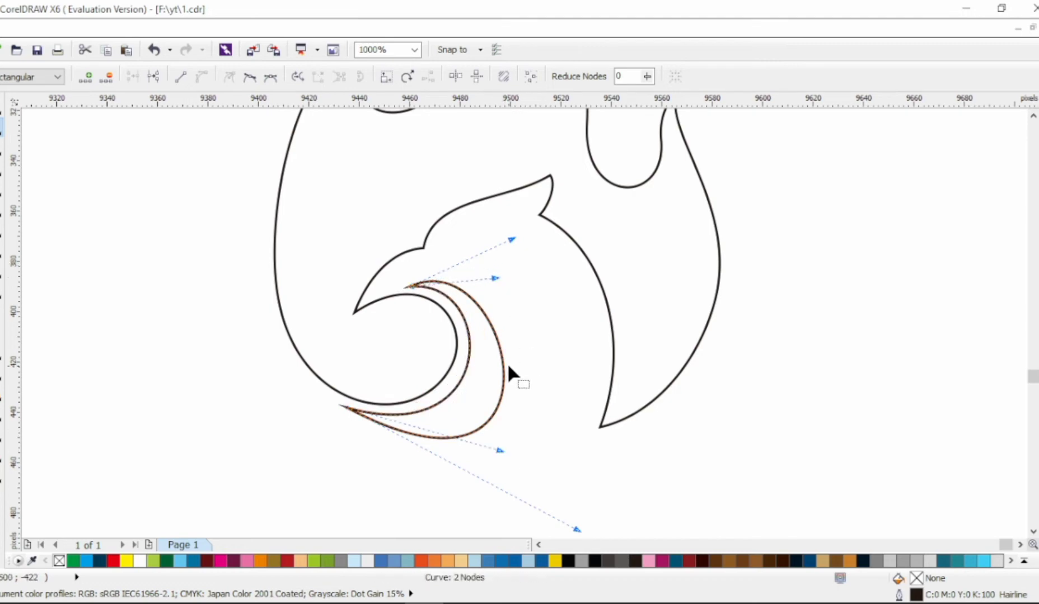
Widen the crescent's outer arc and extend its upper tip toward the beak, keeping a narrow gap around the curl.
{"action": "left_click_drag", "start_coordinate": [503, 367], "coordinate": [523, 363]}
{"action": "left_click_drag", "start_coordinate": [459, 271], "coordinate": [500, 277]}
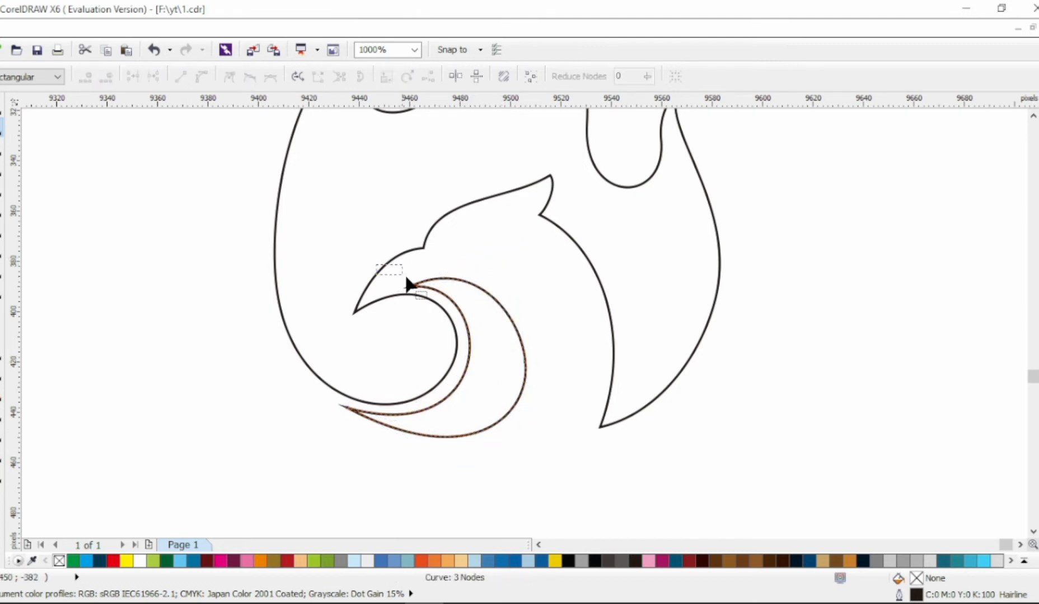
{"action": "left_click", "coordinate": [412, 287]}
{"action": "left_click_drag", "start_coordinate": [412, 288], "coordinate": [386, 293]}
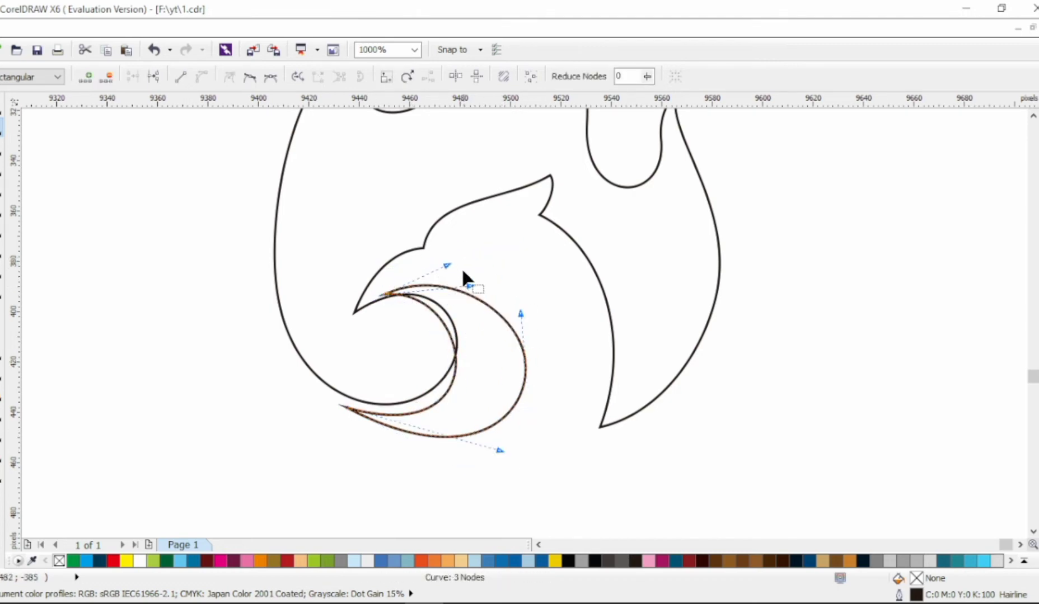
{"action": "left_click_drag", "start_coordinate": [461, 268], "coordinate": [477, 246]}
{"action": "left_click", "coordinate": [366, 320]}
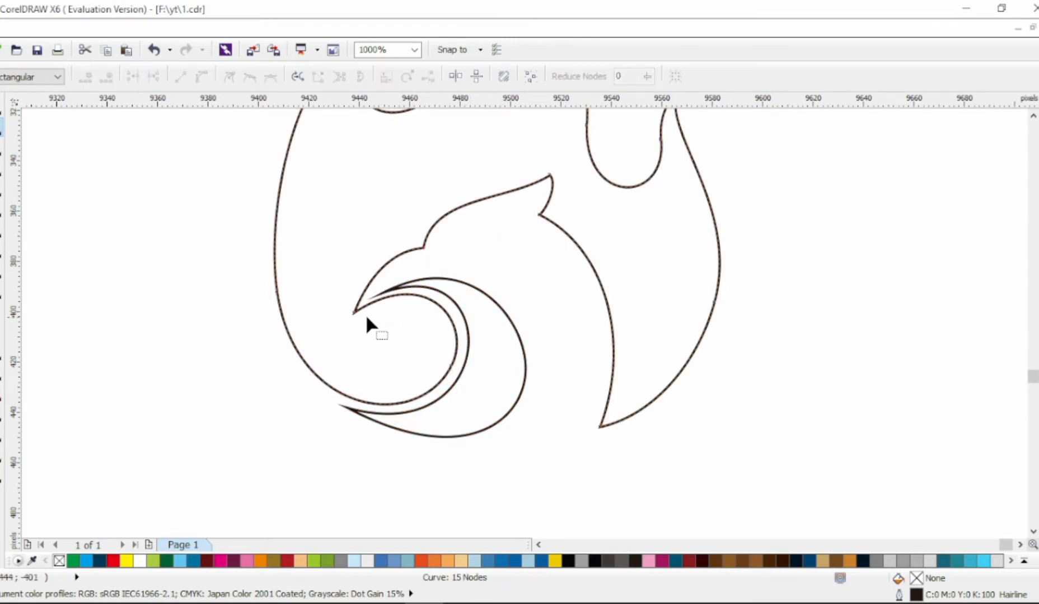
Move the beak's tip slightly up and inward, and draw a curved wedge overlapping the crescent's lower edge.
{"action": "mouse_move", "coordinate": [366, 320]}
{"action": "left_mouse_down"}
{"action": "mouse_move", "coordinate": [358, 290]}
{"action": "mouse_move", "coordinate": [361, 302]}
{"action": "left_mouse_up"}
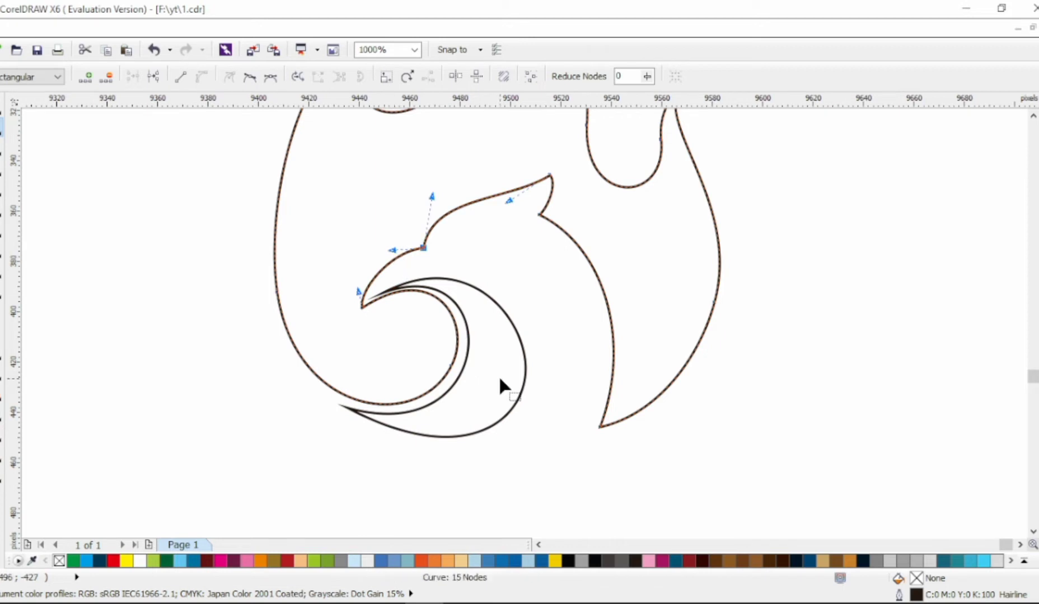
{"action": "key", "text": "F5"}
{"action": "left_click", "coordinate": [465, 452]}
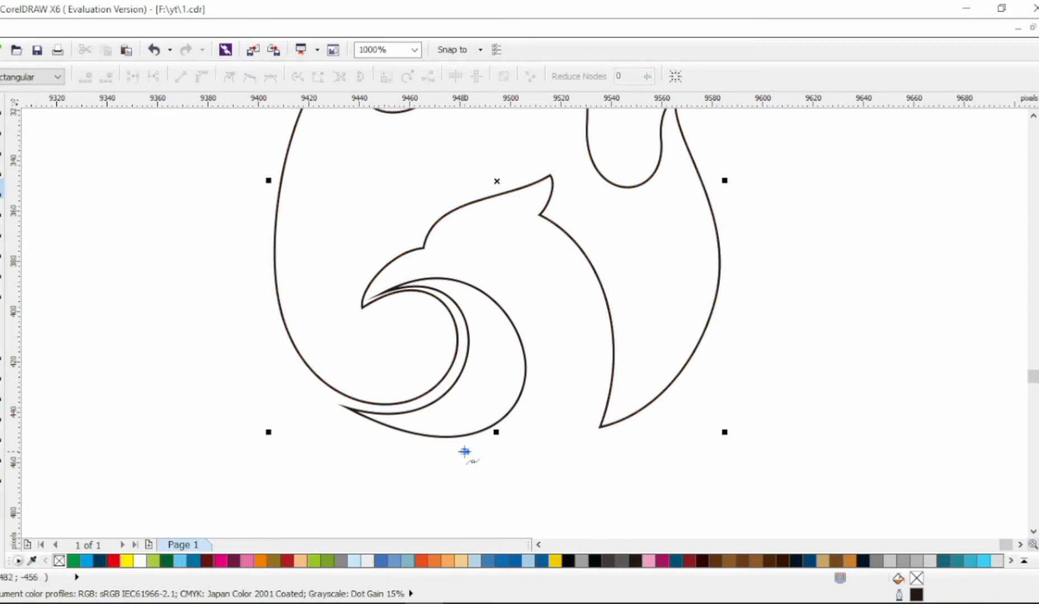
{"action": "double_click", "coordinate": [506, 381]}
{"action": "double_click", "coordinate": [392, 452]}
{"action": "left_click", "coordinate": [465, 451]}
{"action": "key", "text": "F10"}
{"action": "left_click_drag", "start_coordinate": [493, 414], "coordinate": [470, 417]}
{"action": "key", "text": "space"}
Trim the wedge from the crescent and curve its lower edge so a pointed notch splits the tail.
{"action": "left_click", "coordinate": [490, 76]}
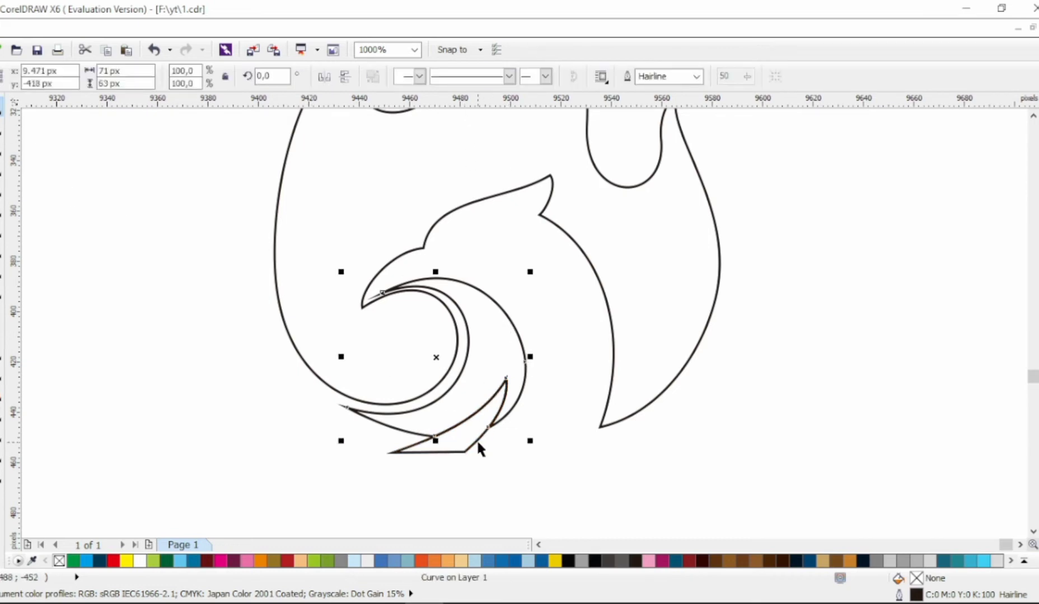
{"action": "key", "text": "F10"}
{"action": "left_click_drag", "start_coordinate": [466, 459], "coordinate": [483, 418]}
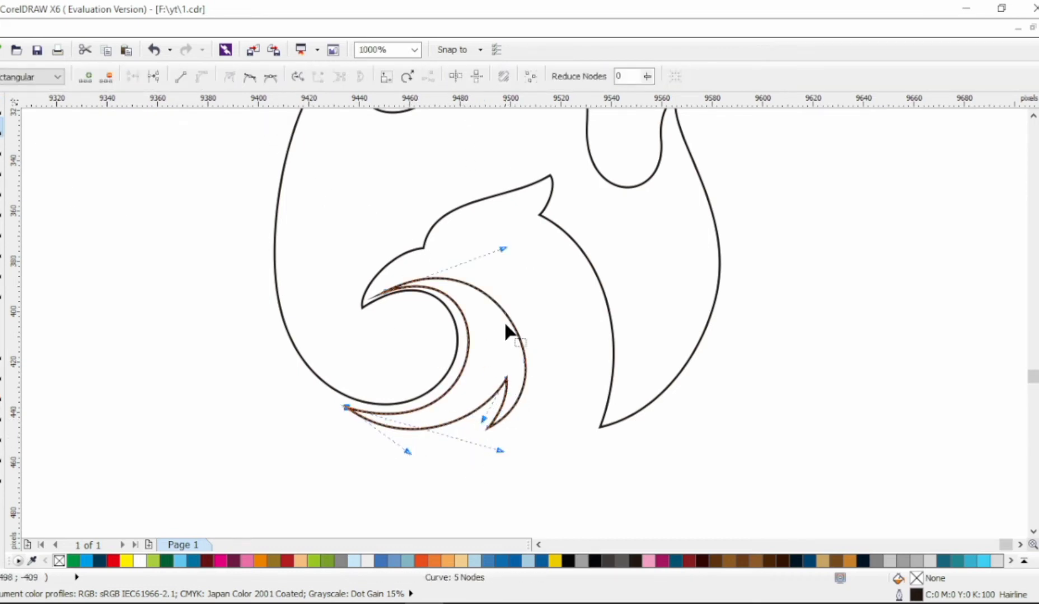
Draw a line across the base of the beak, convert it to a curve, and bend it into a leaf-shaped eye.
{"action": "key", "text": "F5"}
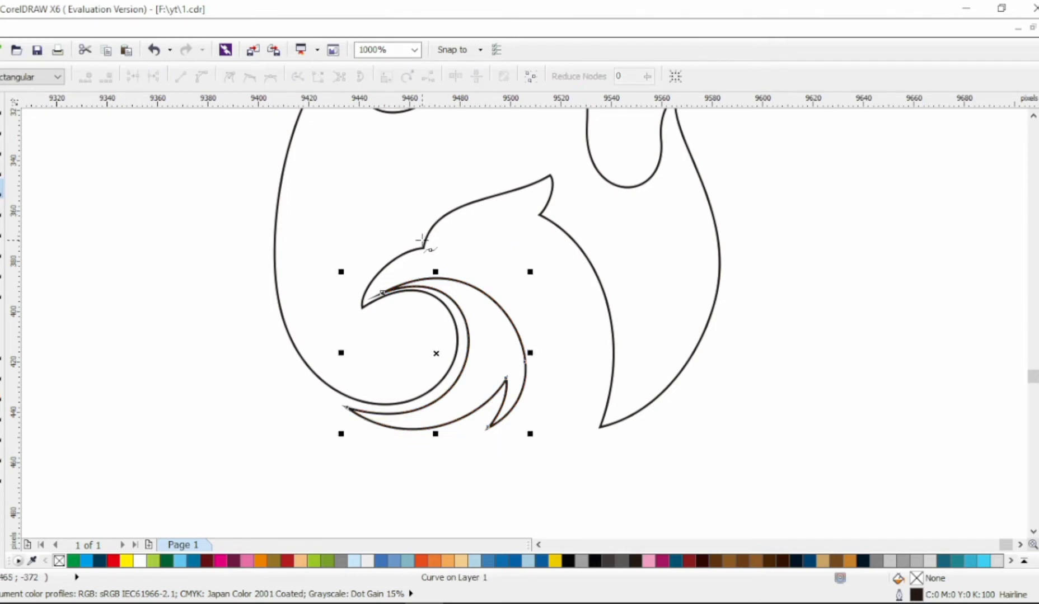
{"action": "scroll", "coordinate": [421, 241], "scroll_direction": "up", "scroll_amount": 1}
{"action": "left_click", "coordinate": [399, 244]}
{"action": "left_click", "coordinate": [531, 197]}
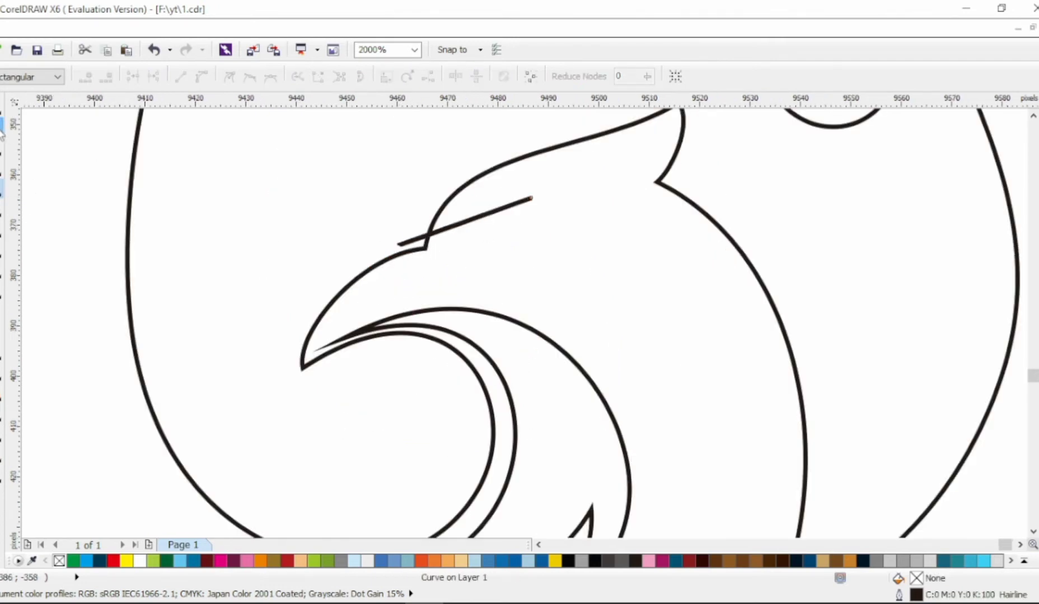
{"action": "key", "text": "F10"}
{"action": "left_click", "coordinate": [201, 76]}
{"action": "left_click_drag", "start_coordinate": [451, 228], "coordinate": [453, 238]}
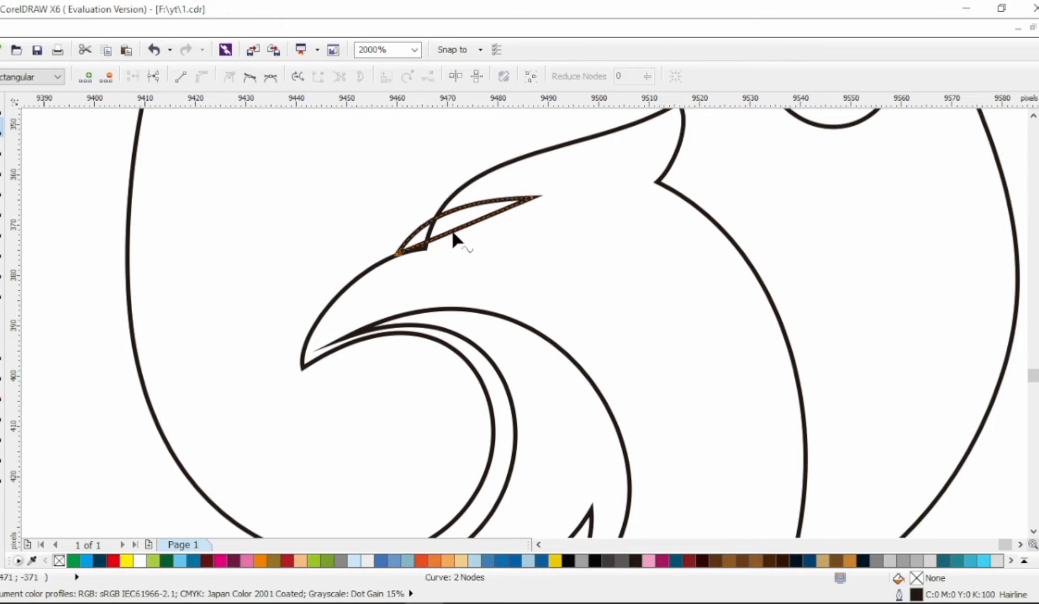
{"action": "left_click_drag", "start_coordinate": [533, 237], "coordinate": [512, 230]}
{"action": "key", "text": "space"}
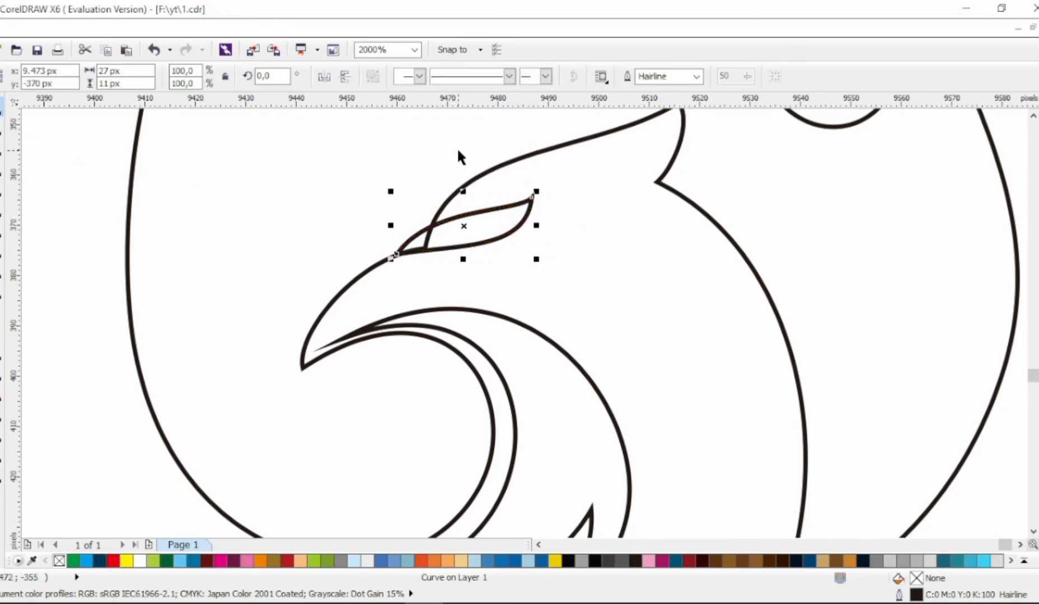
Weld the eye shape into the flame outline and refine the brow nodes to leave a narrow eye opening.
{"action": "left_click", "coordinate": [477, 181]}
{"action": "key", "text": "space"}
{"action": "left_click", "coordinate": [401, 255]}
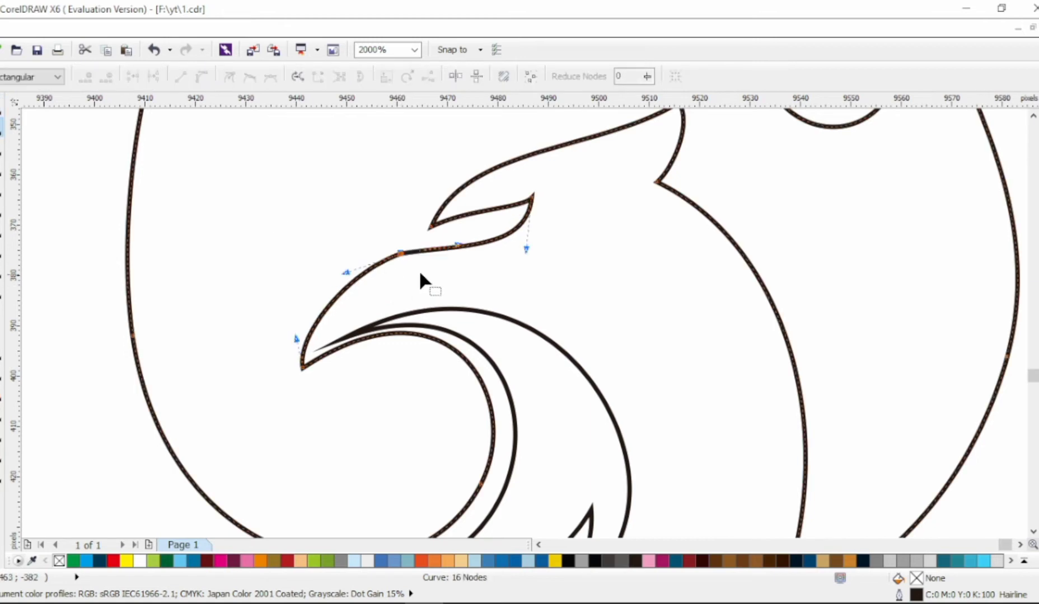
{"action": "left_click", "coordinate": [432, 226]}
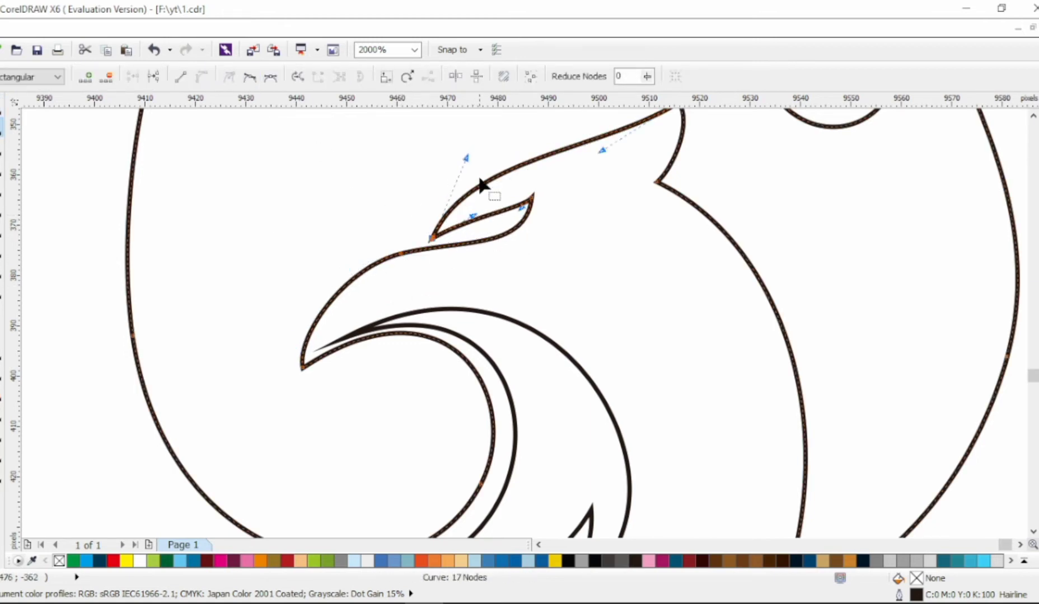
{"action": "left_click_drag", "start_coordinate": [479, 183], "coordinate": [445, 135]}
{"action": "scroll", "coordinate": [447, 137], "scroll_direction": "down", "scroll_amount": 1}
{"action": "key", "text": "space"}
{"action": "left_click", "coordinate": [739, 363]}
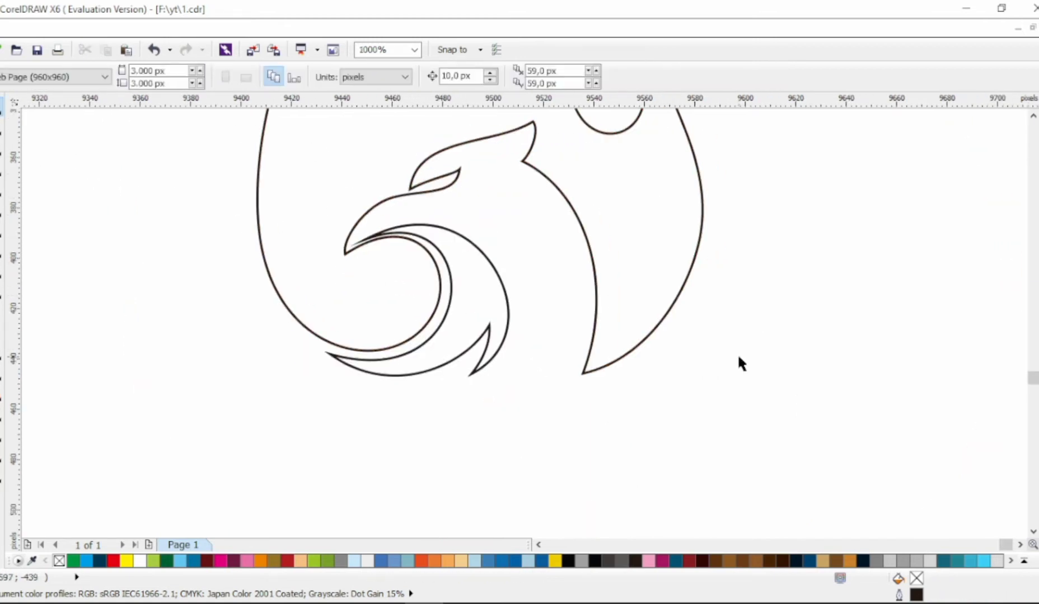
Draw a slanted line beside the crescent and bend it into a second, slimmer crescent inside the neck.
{"action": "key", "text": "space"}
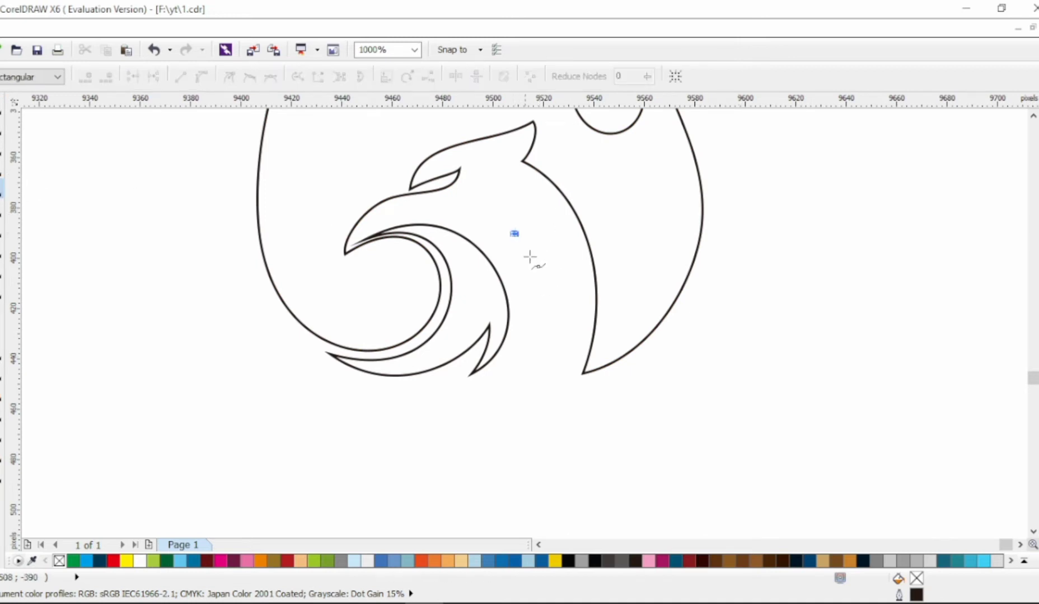
{"action": "left_click_drag", "start_coordinate": [460, 414], "coordinate": [514, 235]}
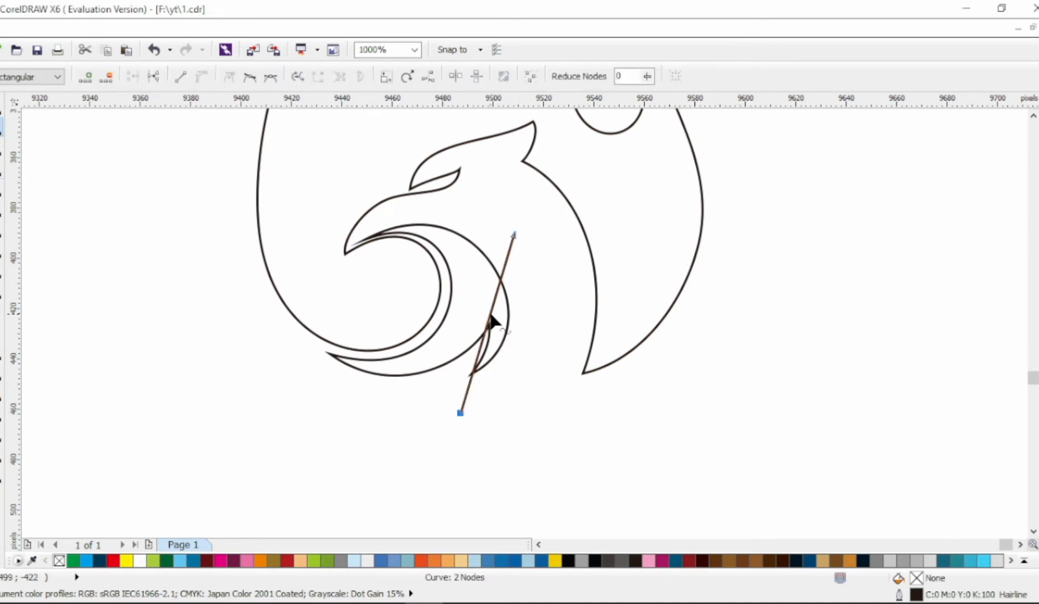
{"action": "left_click_drag", "start_coordinate": [491, 322], "coordinate": [548, 339]}
{"action": "left_click_drag", "start_coordinate": [513, 251], "coordinate": [575, 299]}
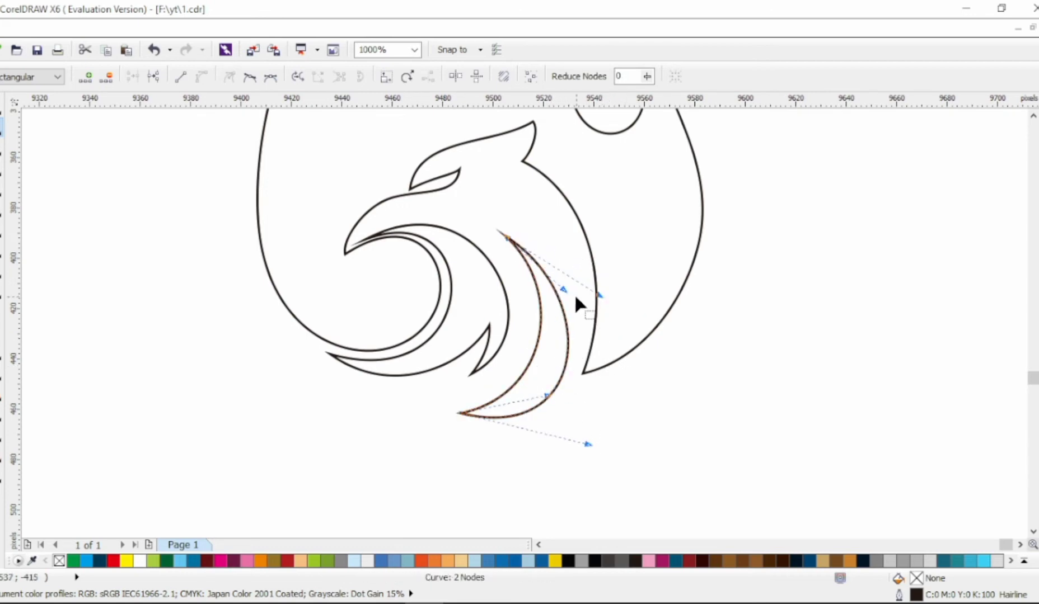
Move the corner beneath the bird's head crest slightly up and left, adjusting the curve of the nape.
{"action": "left_click", "coordinate": [595, 283]}
{"action": "left_click_drag", "start_coordinate": [521, 162], "coordinate": [529, 162]}
{"action": "left_click_drag", "start_coordinate": [586, 191], "coordinate": [602, 186]}
{"action": "left_click_drag", "start_coordinate": [528, 162], "coordinate": [515, 152]}
{"action": "left_click", "coordinate": [593, 185]}
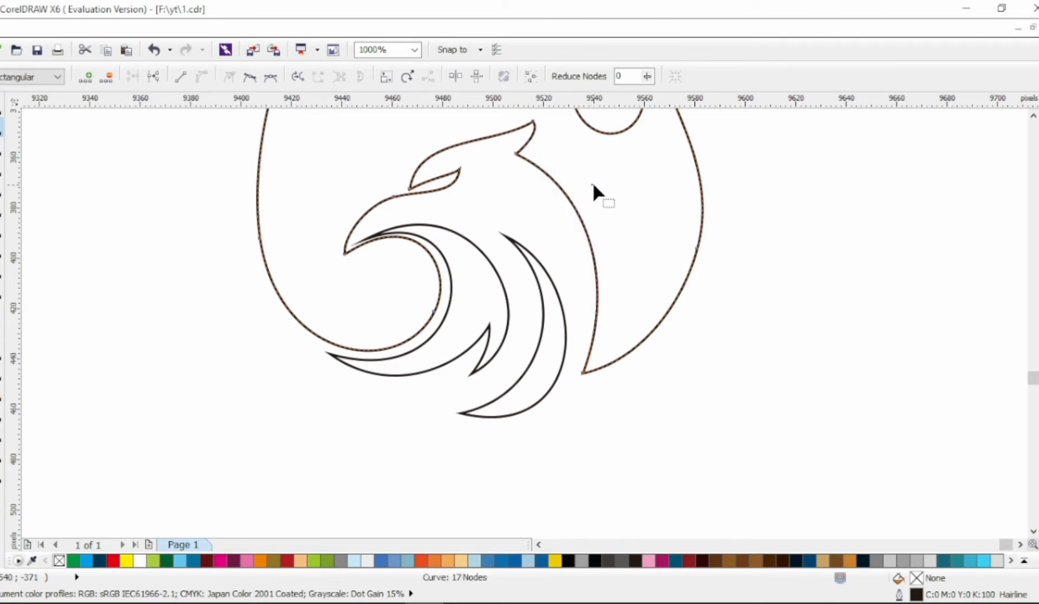
Shift the flame's tallest tongue to the right and reshape the hollows on both sides of it.
{"action": "key", "text": "space"}
{"action": "key", "text": "F3"}
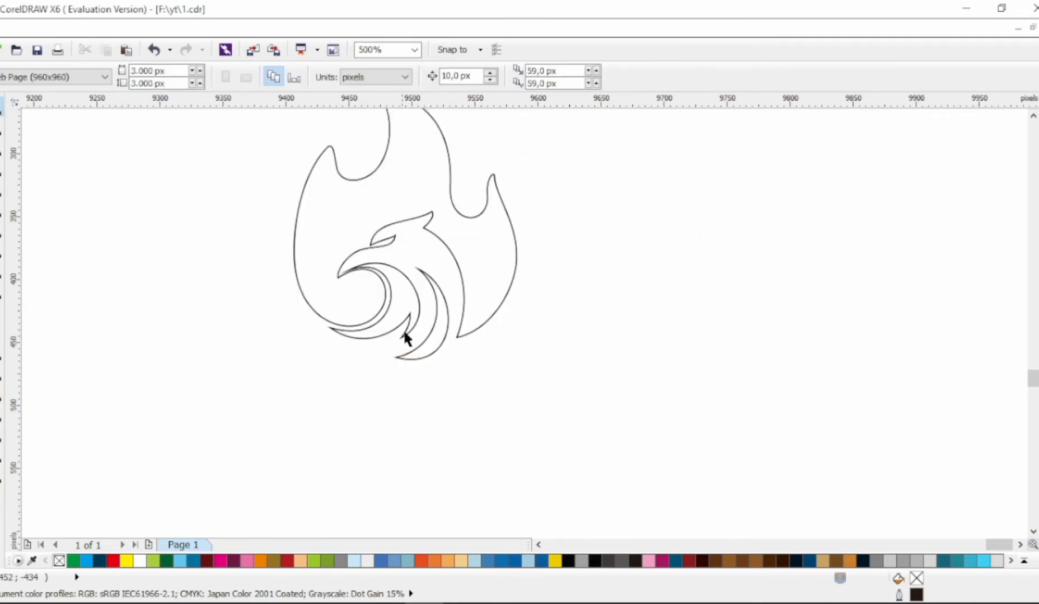
{"action": "scroll", "coordinate": [405, 340], "scroll_direction": "up", "scroll_amount": 2}
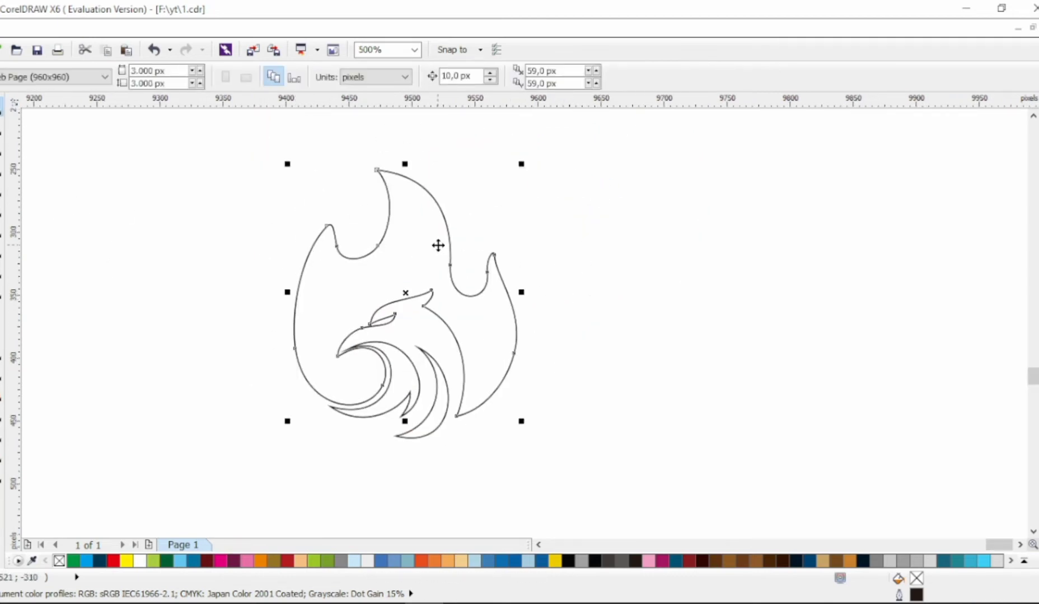
{"action": "key", "text": "space"}
{"action": "left_click_drag", "start_coordinate": [343, 140], "coordinate": [459, 265]}
{"action": "left_click", "coordinate": [450, 265]}
{"action": "left_click", "coordinate": [403, 244]}
{"action": "left_click", "coordinate": [335, 246]}
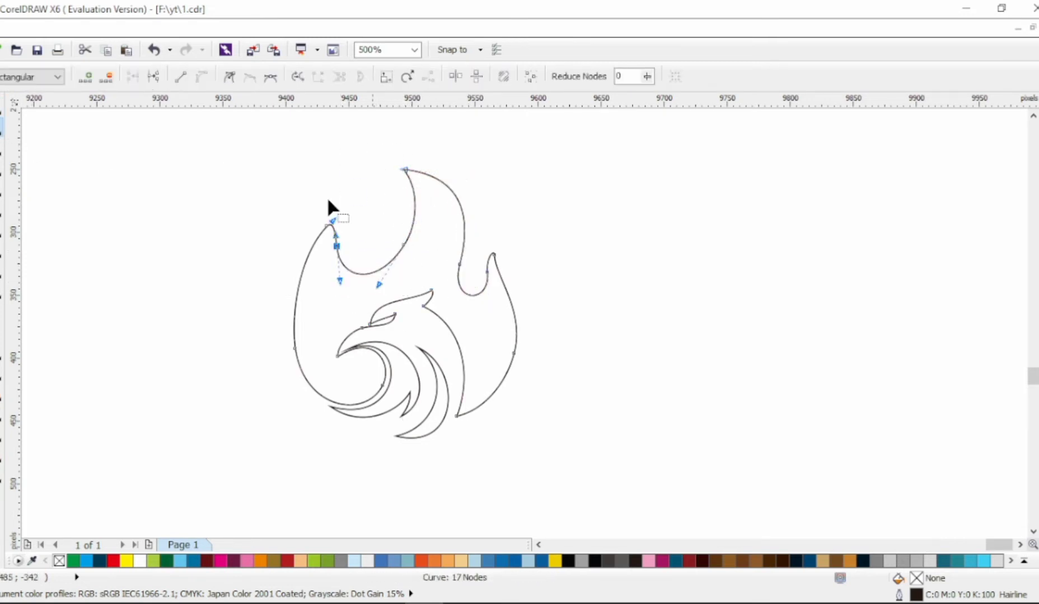
Draw a five-node small flame outline above the left hollow, convert its segments to curves, and smooth its rounded nodes.
{"action": "key", "text": "space"}
{"action": "scroll", "coordinate": [396, 176], "scroll_direction": "up", "scroll_amount": 2}
{"action": "key", "text": "F5"}
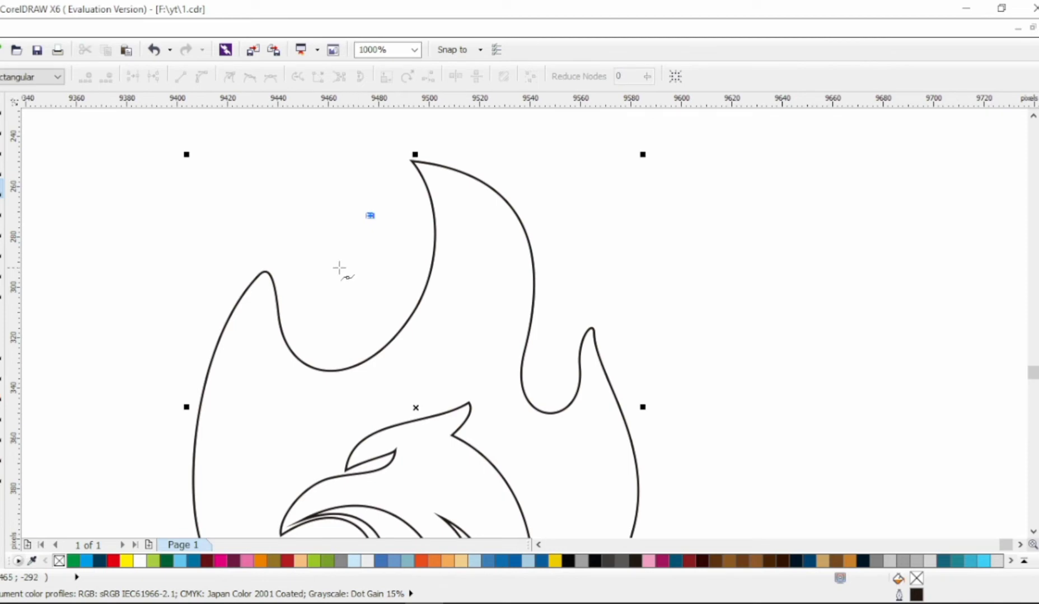
{"action": "double_click", "coordinate": [339, 267]}
{"action": "double_click", "coordinate": [301, 217]}
{"action": "left_click", "coordinate": [328, 130]}
{"action": "left_click", "coordinate": [370, 216]}
{"action": "key", "text": "F10"}
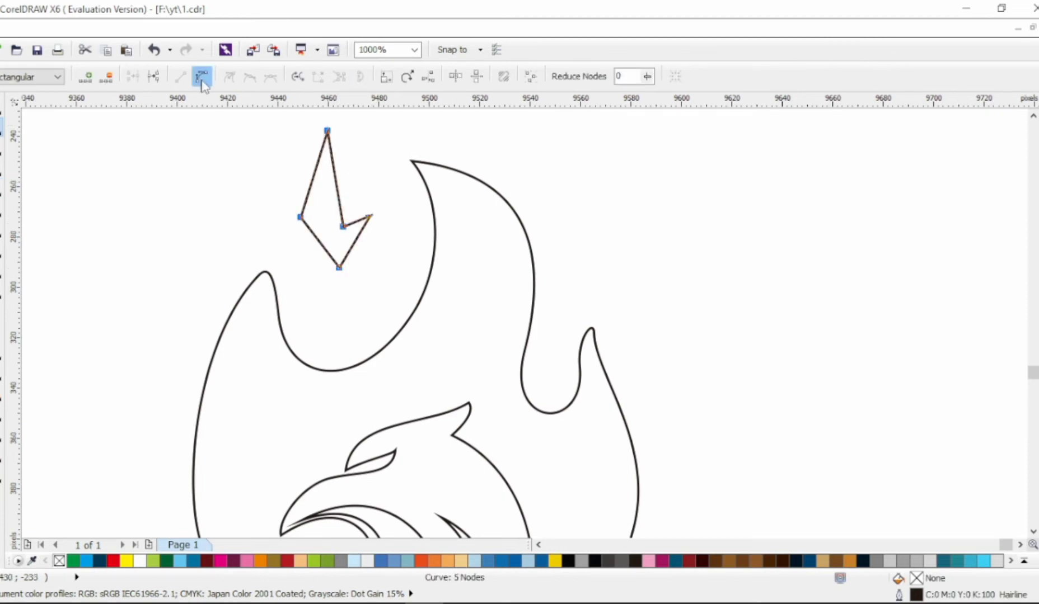
{"action": "left_click_drag", "start_coordinate": [237, 196], "coordinate": [365, 276]}
{"action": "left_click", "coordinate": [250, 77]}
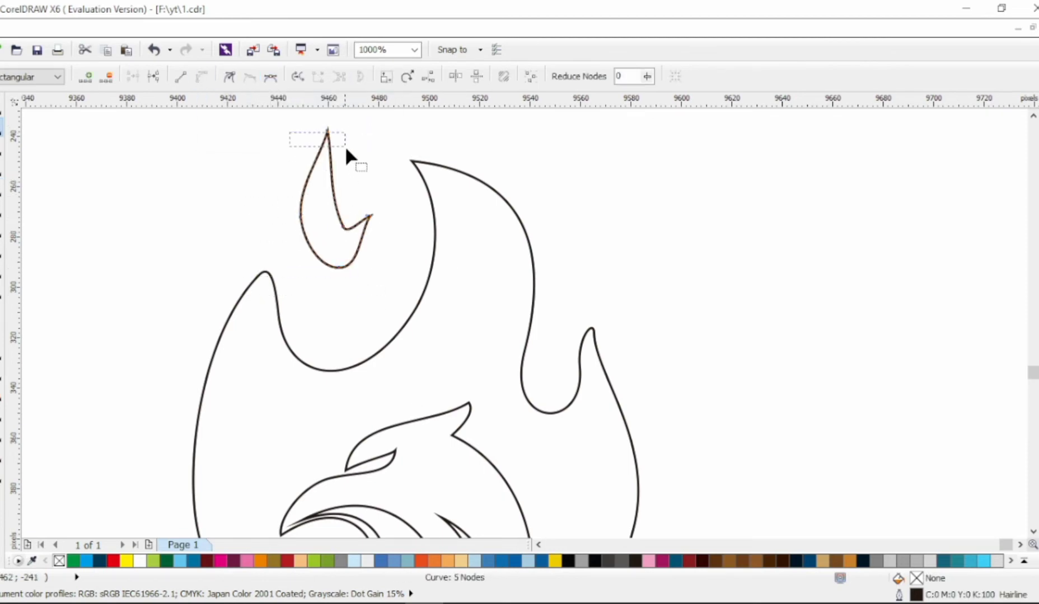
Bend the small flame's sides and right curl into flowing curves, and delete its bottom node.
{"action": "left_click_drag", "start_coordinate": [299, 205], "coordinate": [288, 204]}
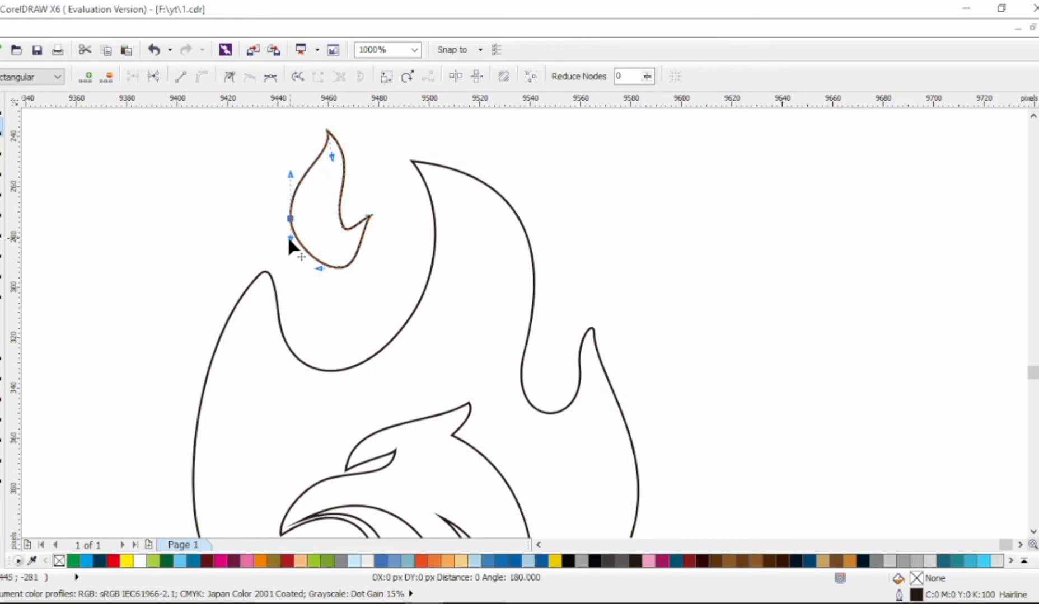
{"action": "left_click_drag", "start_coordinate": [371, 214], "coordinate": [410, 238]}
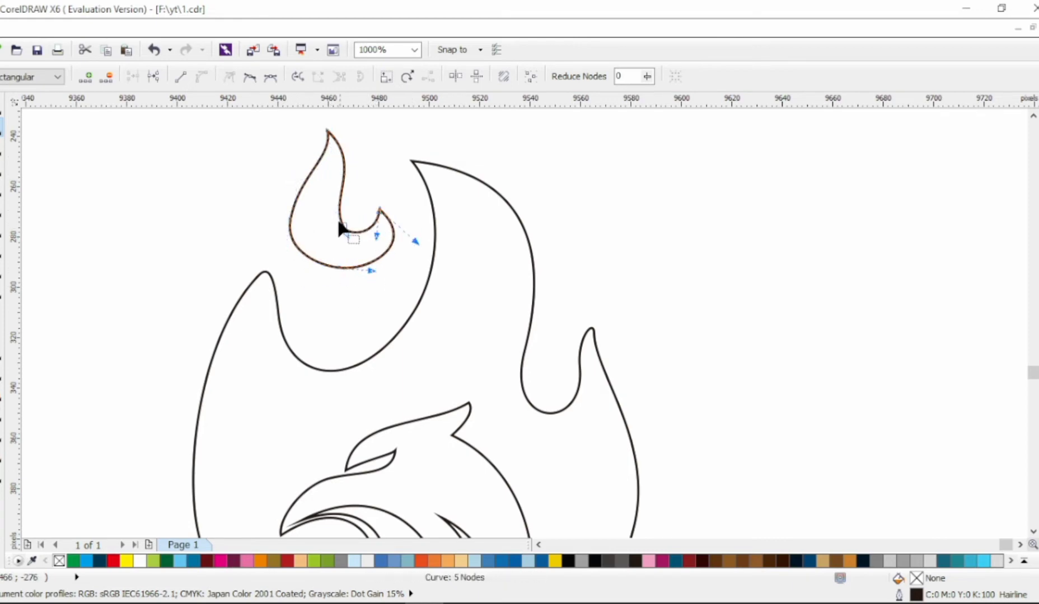
{"action": "left_click_drag", "start_coordinate": [336, 218], "coordinate": [347, 216]}
{"action": "left_click_drag", "start_coordinate": [284, 249], "coordinate": [343, 273]}
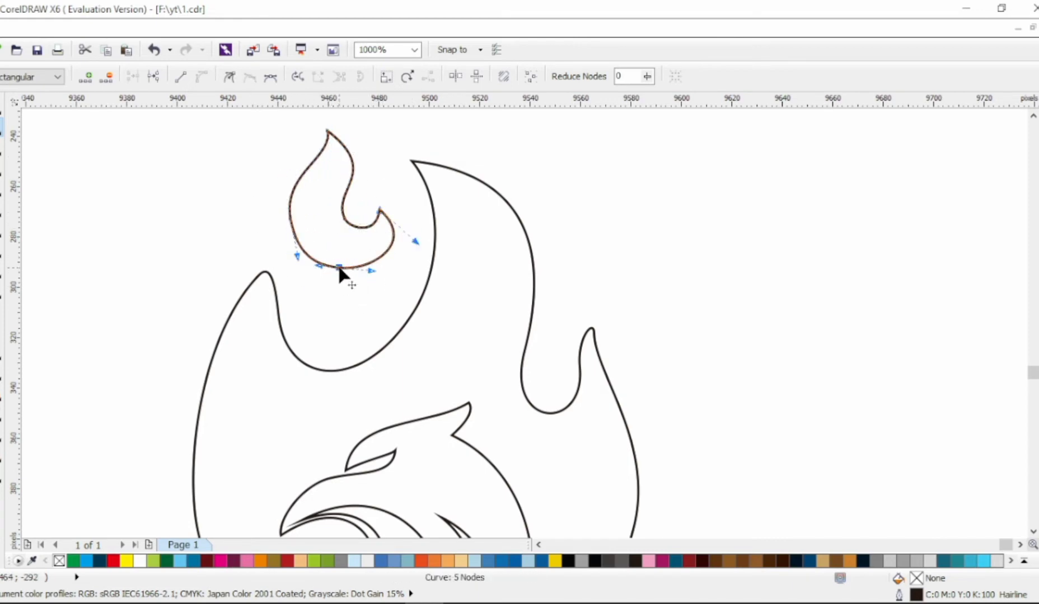
{"action": "left_click", "coordinate": [394, 237]}
{"action": "left_click_drag", "start_coordinate": [282, 175], "coordinate": [286, 179]}
Flatten the main flame's left hollow and nudge the small flame down and right toward it.
{"action": "scroll", "coordinate": [307, 288], "scroll_direction": "down", "scroll_amount": 2}
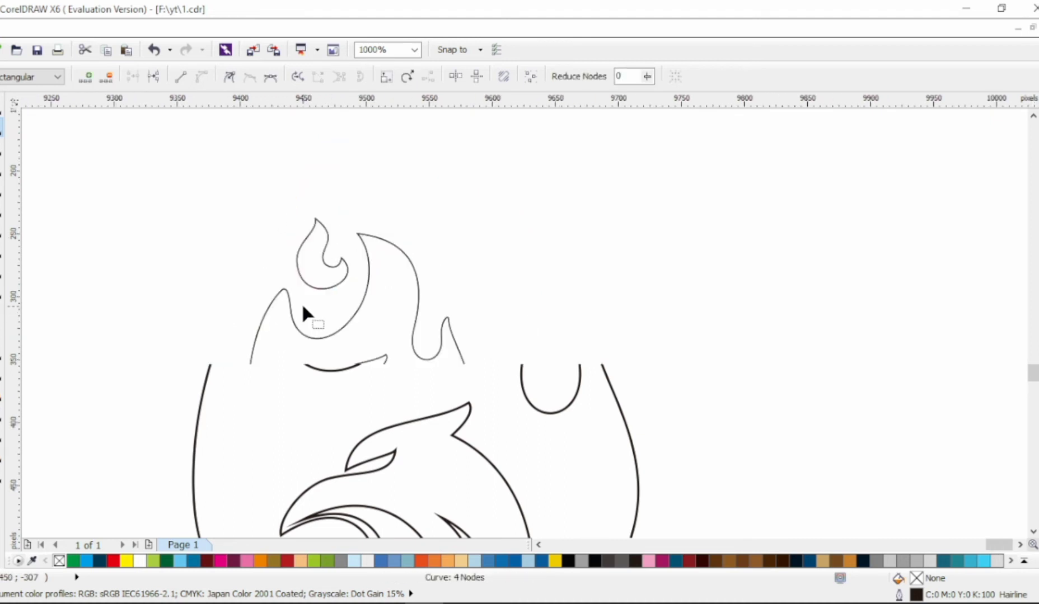
{"action": "left_click_drag", "start_coordinate": [336, 324], "coordinate": [350, 331]}
{"action": "left_click", "coordinate": [281, 294]}
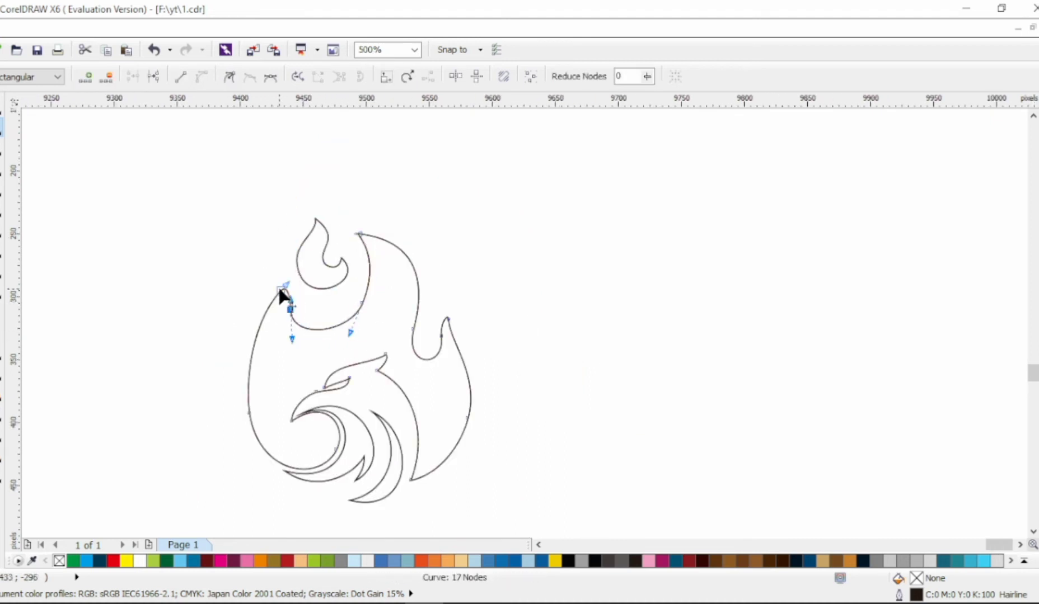
{"action": "left_click_drag", "start_coordinate": [281, 292], "coordinate": [275, 281]}
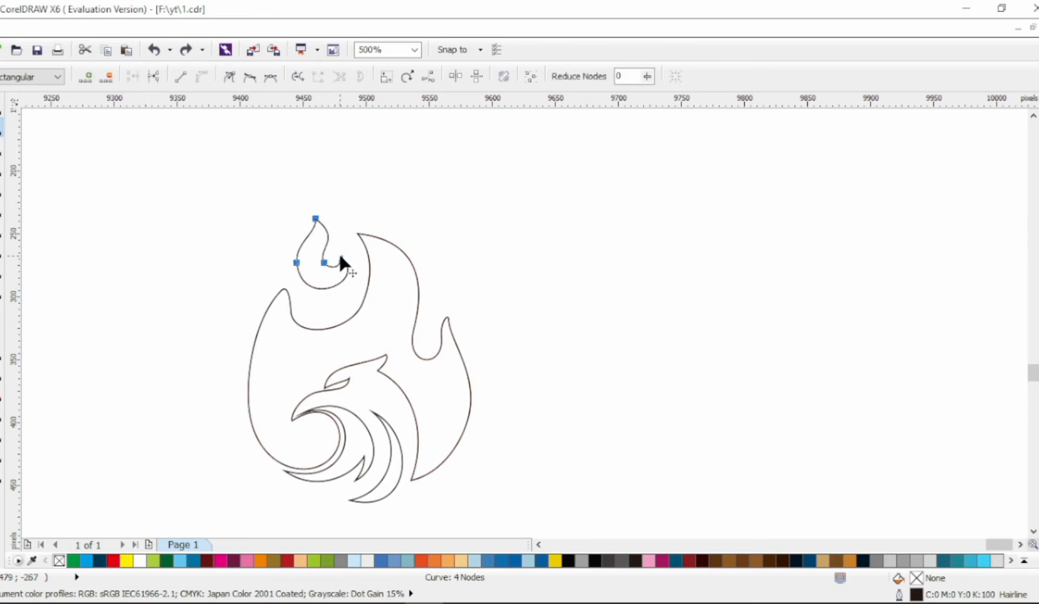
{"action": "key", "text": "ctrl+y"}
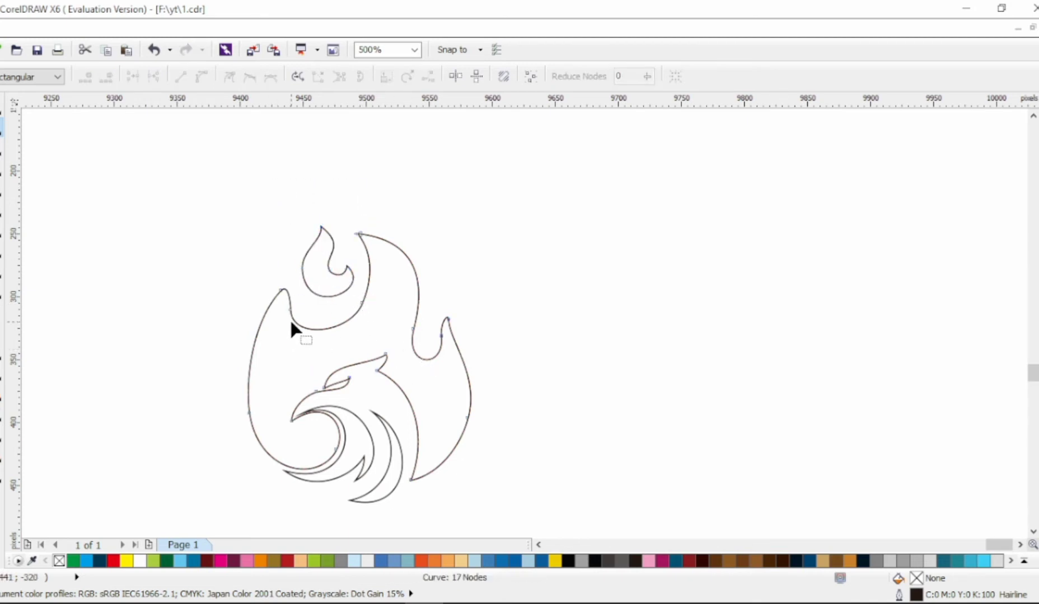
Reshape the main flame's left tongue into a sharp tip with a rounded hollow beside it.
{"action": "scroll", "coordinate": [291, 325], "scroll_direction": "up", "scroll_amount": 2}
{"action": "left_click", "coordinate": [302, 305]}
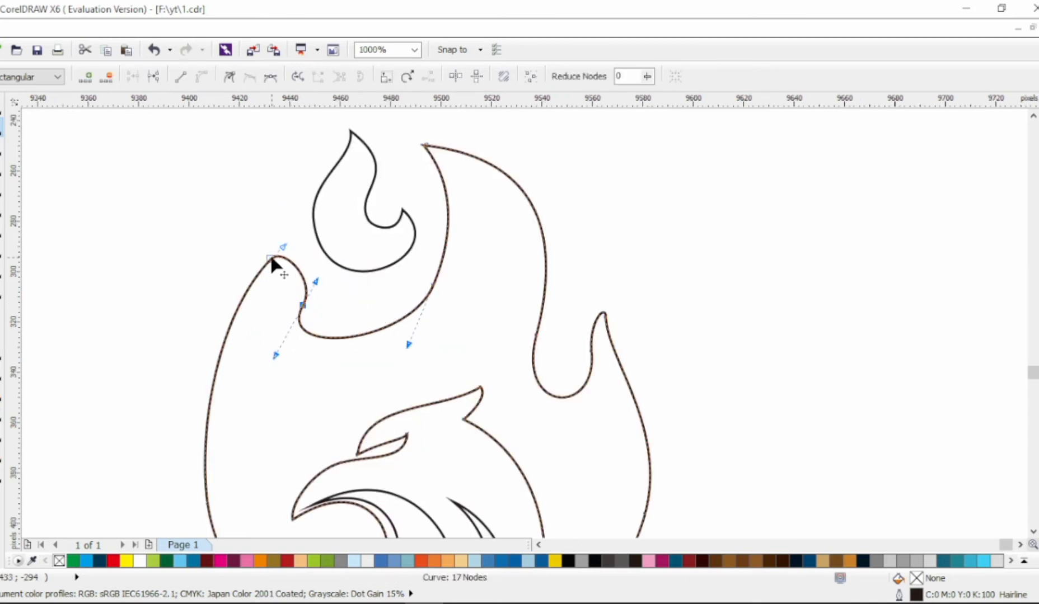
{"action": "left_click_drag", "start_coordinate": [225, 329], "coordinate": [280, 398]}
{"action": "scroll", "coordinate": [392, 258], "scroll_direction": "down", "scroll_amount": 3}
Reposition the small flame inside the left hollow and refine the curves of its tip and right curl.
{"action": "left_click", "coordinate": [391, 272]}
{"action": "scroll", "coordinate": [391, 269], "scroll_direction": "up", "scroll_amount": 3}
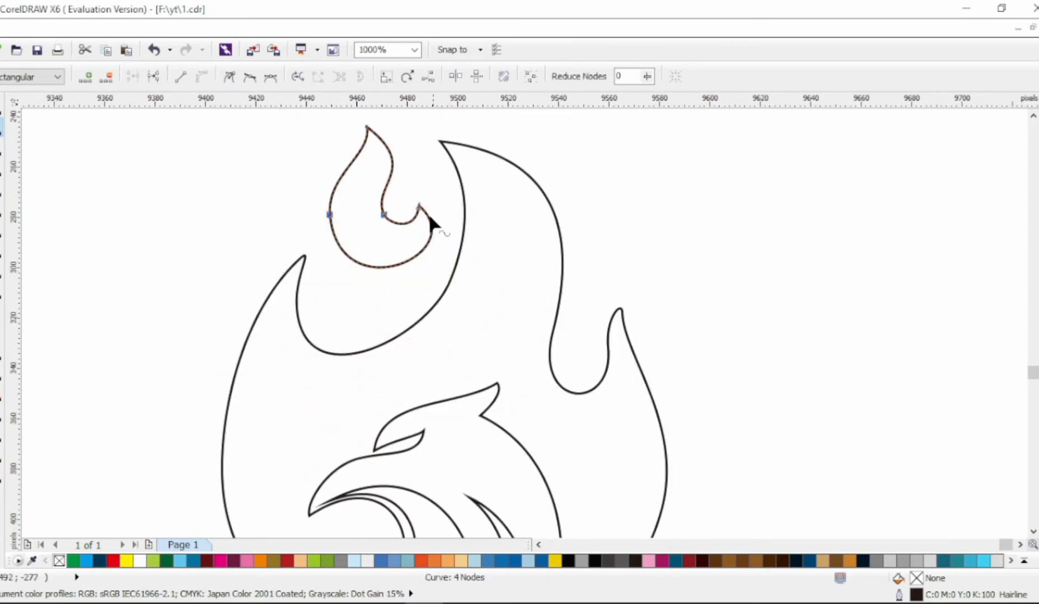
{"action": "scroll", "coordinate": [386, 224], "scroll_direction": "down", "scroll_amount": 3}
{"action": "left_click_drag", "start_coordinate": [373, 168], "coordinate": [417, 201]}
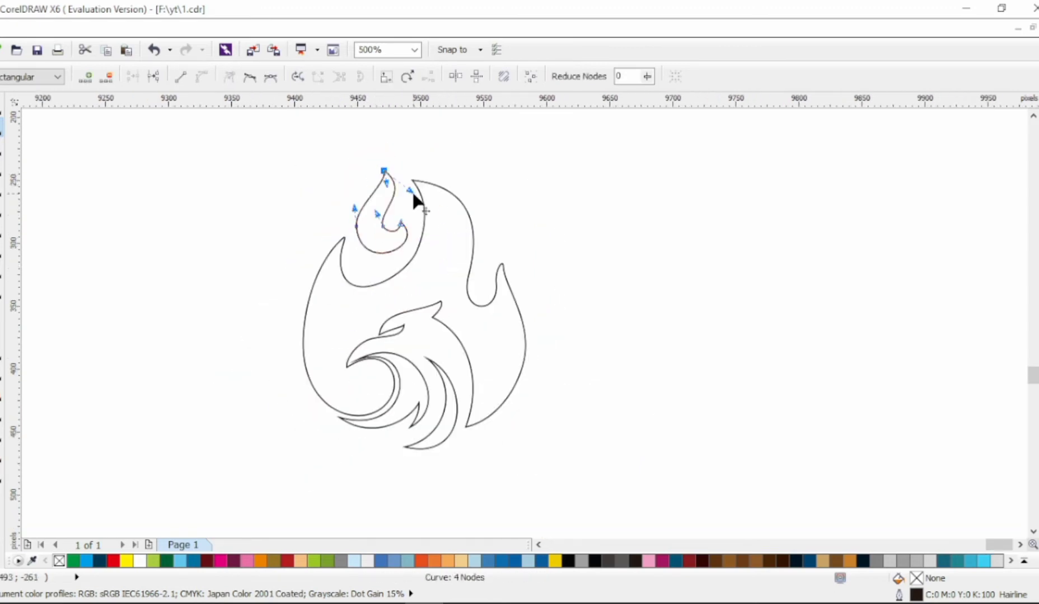
{"action": "scroll", "coordinate": [380, 234], "scroll_direction": "up", "scroll_amount": 3}
{"action": "left_click_drag", "start_coordinate": [380, 235], "coordinate": [415, 234]}
{"action": "left_click_drag", "start_coordinate": [463, 267], "coordinate": [446, 292]}
{"action": "scroll", "coordinate": [333, 249], "scroll_direction": "down", "scroll_amount": 2}
{"action": "key", "text": "space"}
{"action": "key", "text": "Escape"}
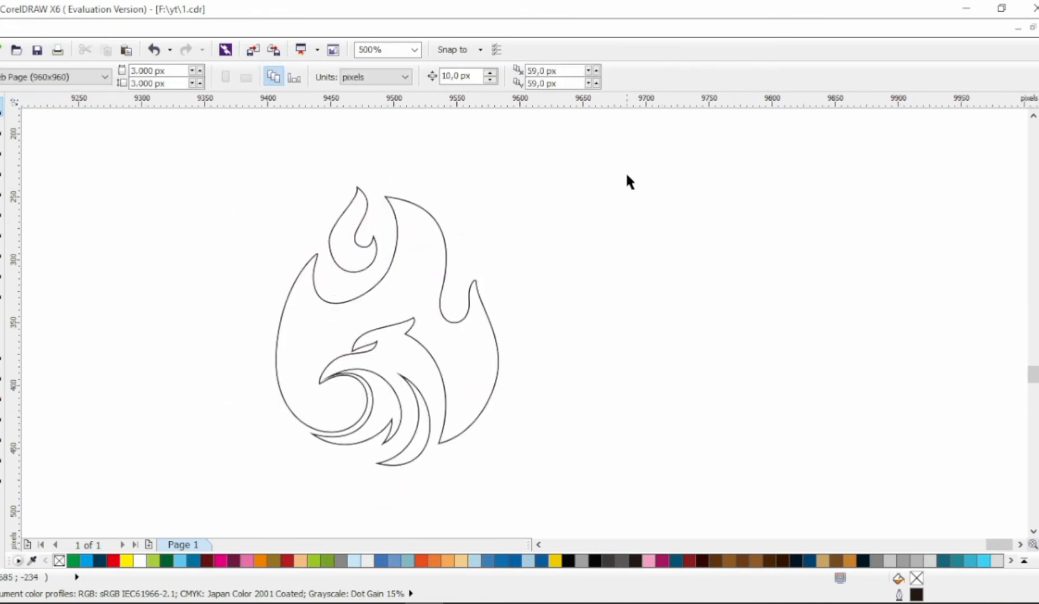
Combine the flames and crescents into one curve, fill it with red, and remove its outline.
{"action": "left_click", "coordinate": [306, 411]}
{"action": "left_click", "coordinate": [113, 561]}
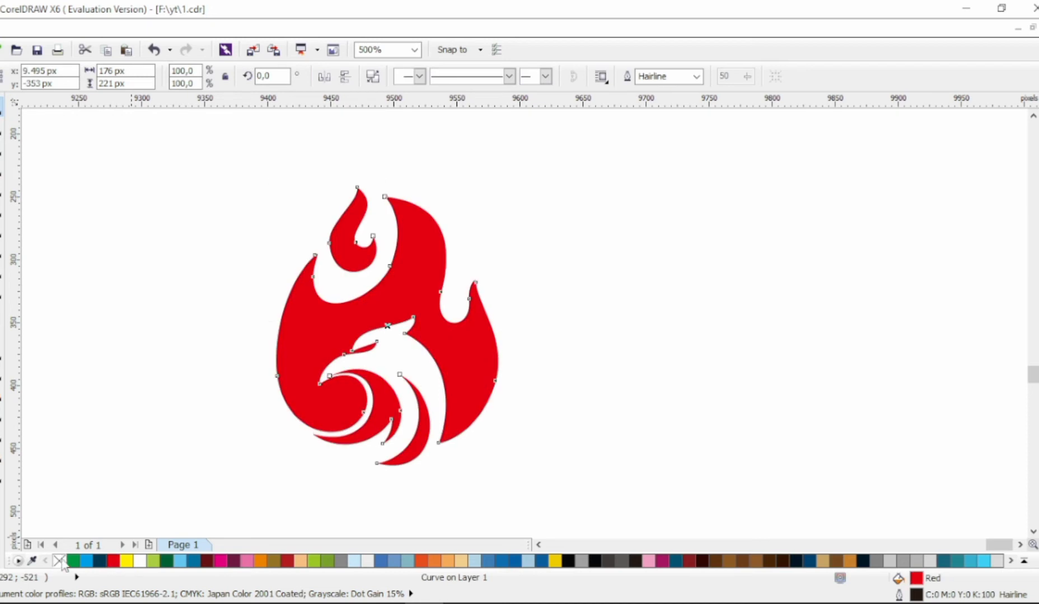
{"action": "right_click", "coordinate": [58, 561]}
Apply a linear fountain fill running from red near the lower curl to yellow above the flame's top.
{"action": "key", "text": "g"}
{"action": "left_click_drag", "start_coordinate": [347, 410], "coordinate": [408, 142]}
{"action": "left_click", "coordinate": [127, 561]}
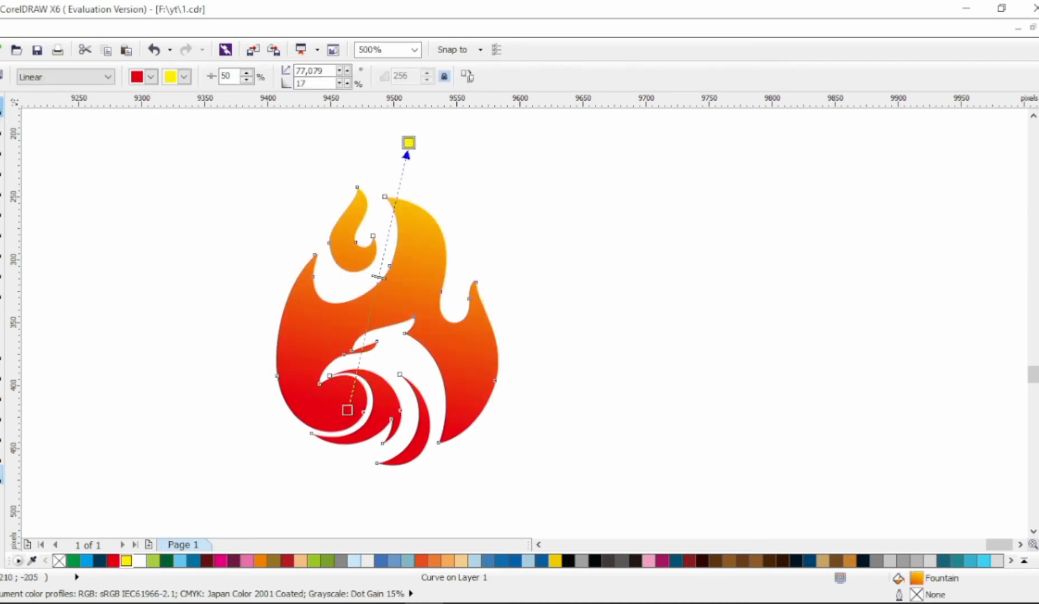
{"action": "key", "text": "space"}
{"action": "key", "text": "Escape"}
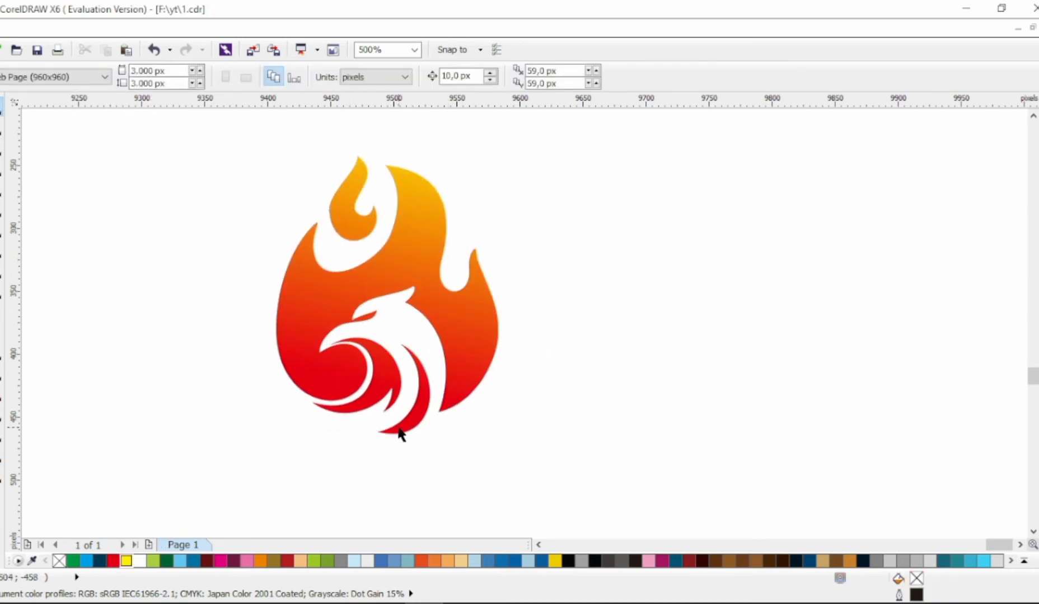
Draw a thin curved feather from below the inner crescent into the outer crescent, tapering to a sharp left tip.
{"action": "key", "text": "F10"}
{"action": "scroll", "coordinate": [469, 301], "scroll_direction": "up", "scroll_amount": 2}
{"action": "left_click", "coordinate": [301, 386]}
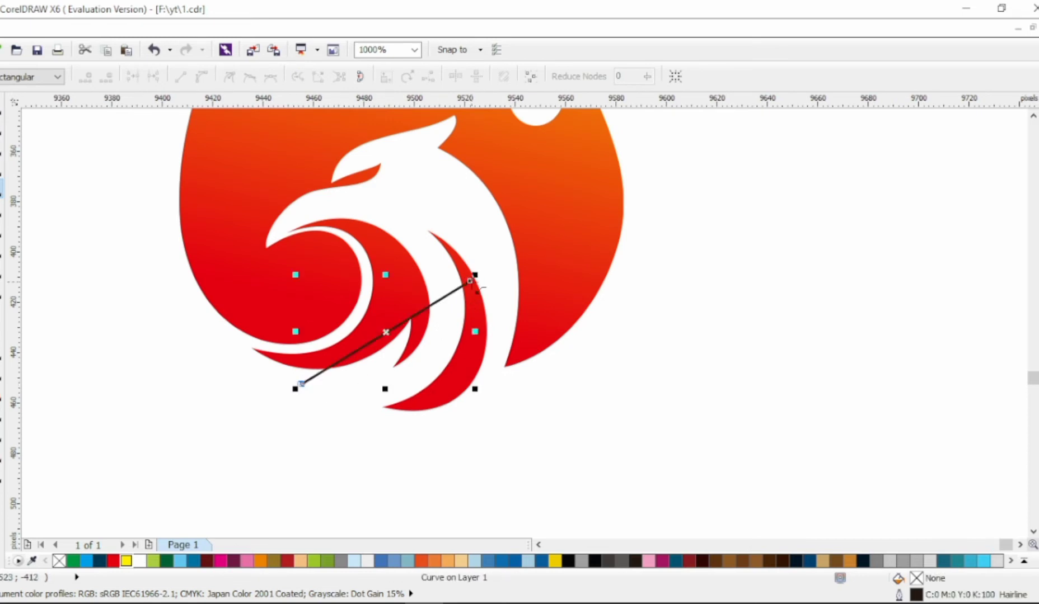
{"action": "key", "text": "F10"}
{"action": "left_click_drag", "start_coordinate": [403, 324], "coordinate": [401, 417]}
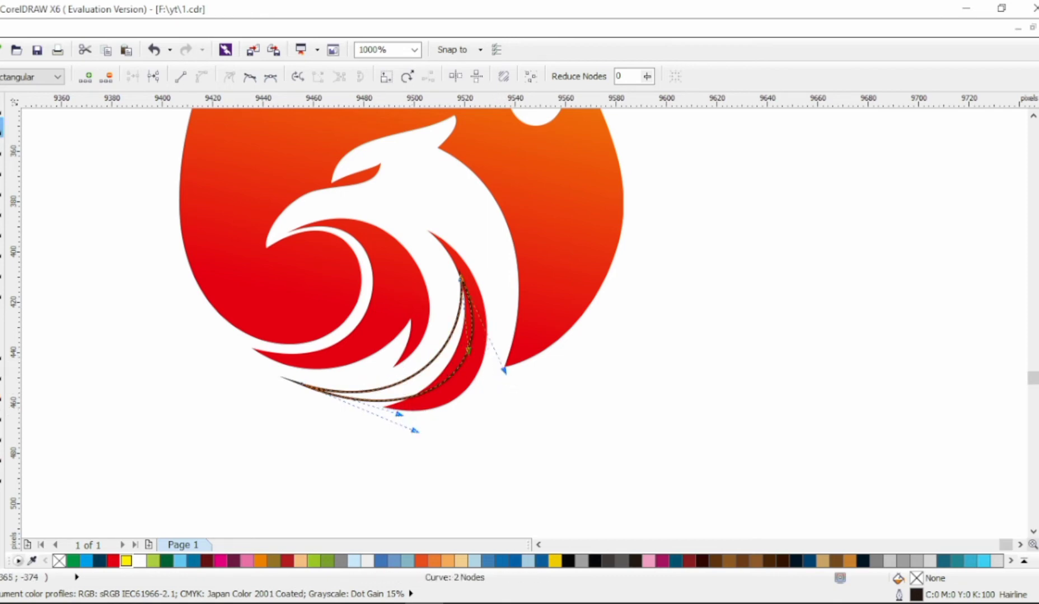
{"action": "left_click_drag", "start_coordinate": [311, 394], "coordinate": [399, 419]}
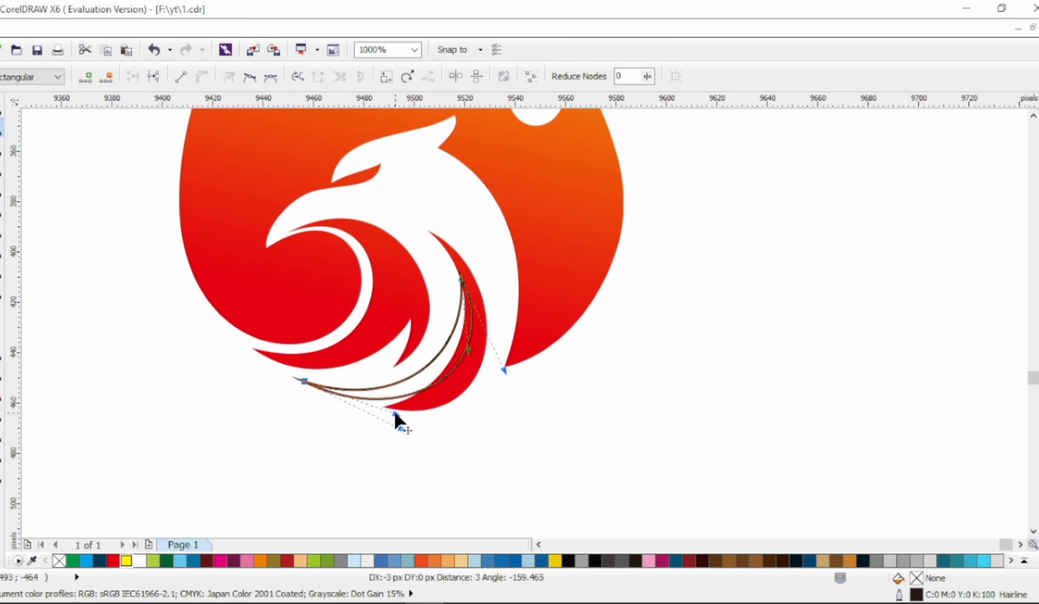
Merge the thin feather into the logo curve and delete the surplus node on the outer crescent's inner edge.
{"action": "left_click", "coordinate": [2, 109]}
{"action": "key", "text": "F10"}
{"action": "left_click", "coordinate": [358, 175]}
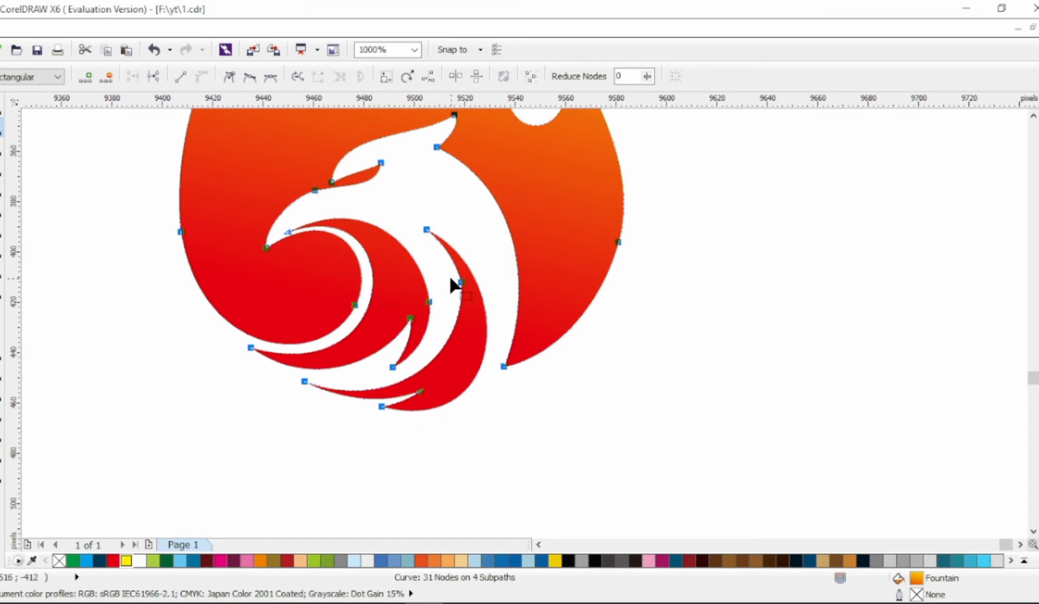
{"action": "double_click", "coordinate": [459, 282]}
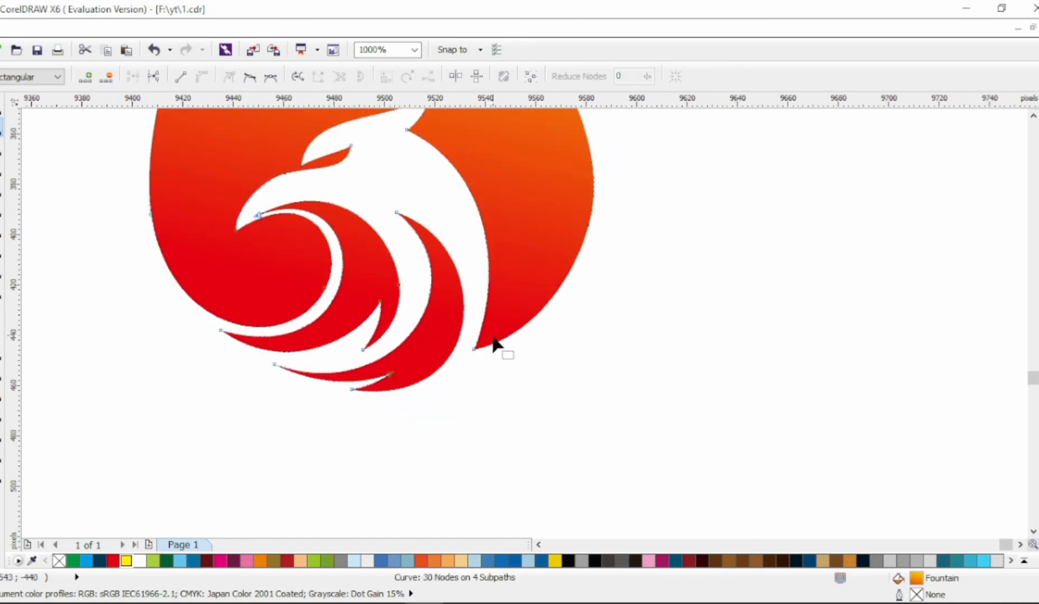
{"action": "scroll", "coordinate": [495, 344], "scroll_direction": "down", "scroll_amount": 2}
{"action": "key", "text": "space"}
{"action": "left_click", "coordinate": [381, 220]}
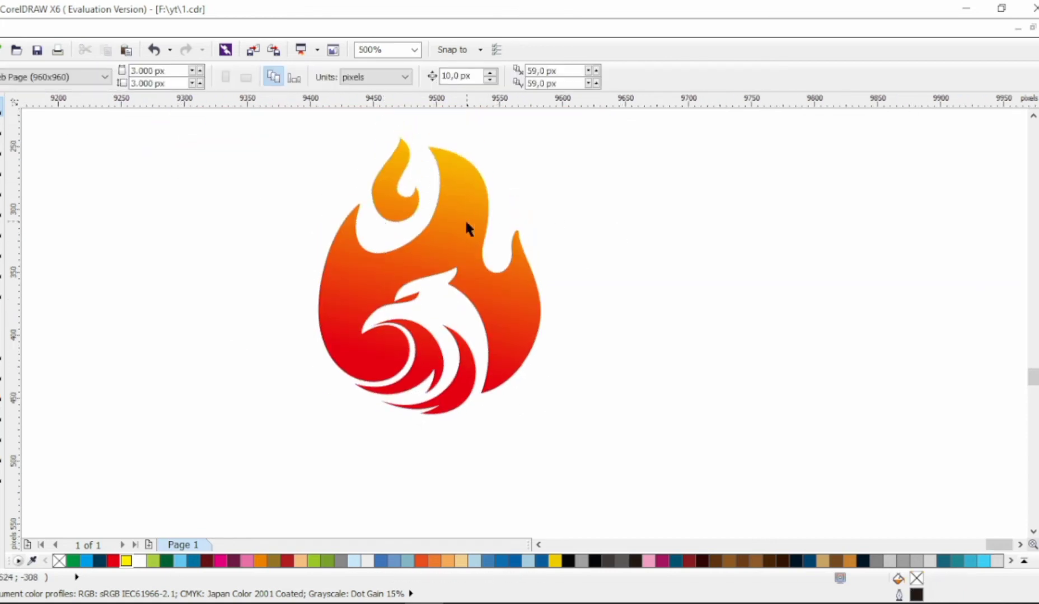
Draw a closed four-node shape about 107 × 152 px over the flame's left side, its inner edge bowed parallel to the flame's outline.
{"action": "key", "text": "F10"}
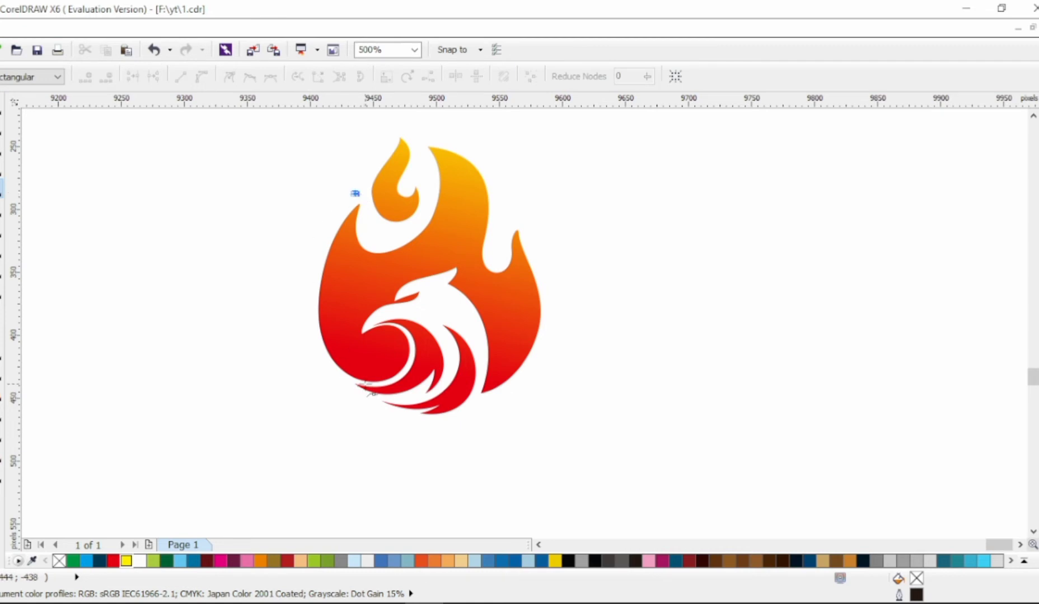
{"action": "key", "text": "ctrl+v"}
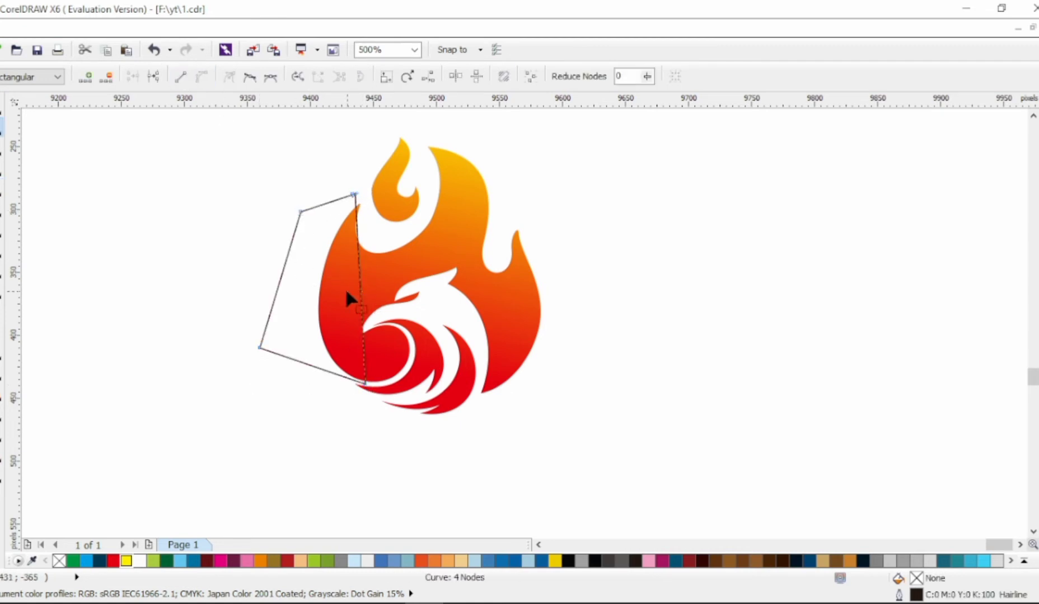
{"action": "left_click_drag", "start_coordinate": [354, 194], "coordinate": [343, 274]}
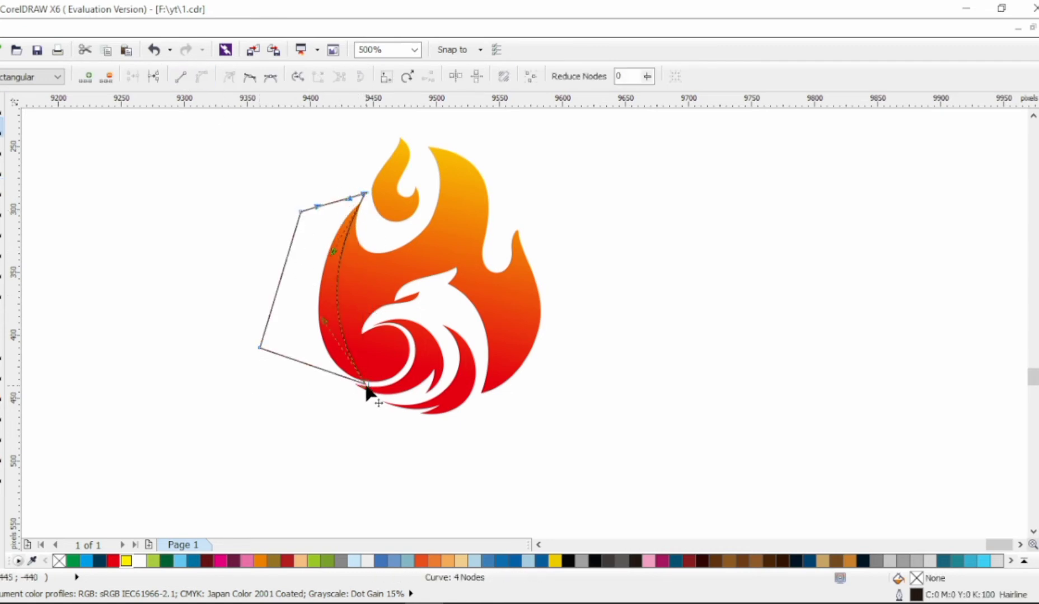
{"action": "left_click_drag", "start_coordinate": [367, 390], "coordinate": [343, 398]}
{"action": "scroll", "coordinate": [352, 385], "scroll_direction": "up", "scroll_amount": 2}
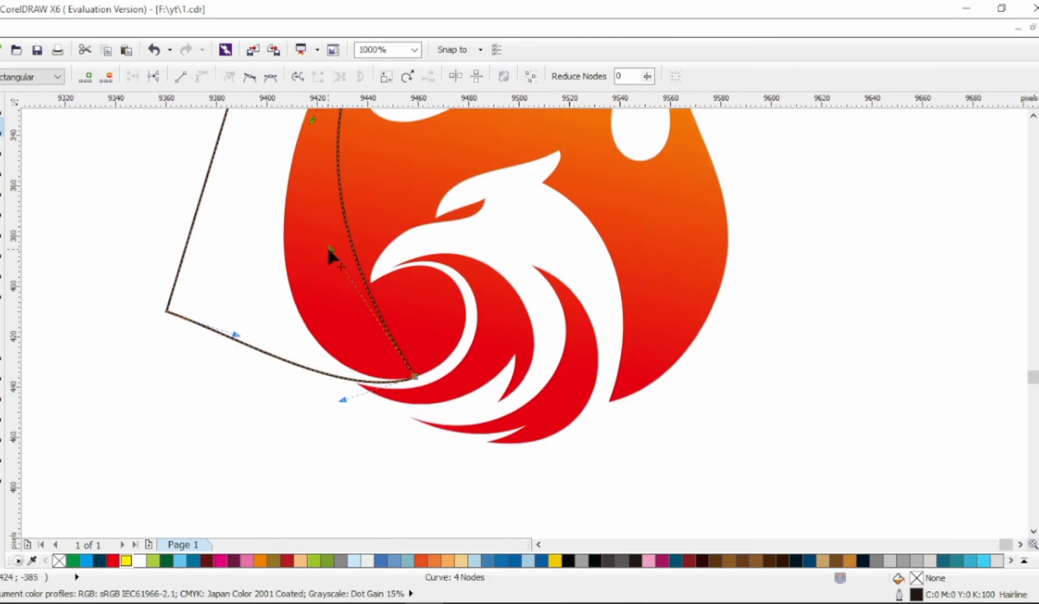
{"action": "scroll", "coordinate": [329, 299], "scroll_direction": "down", "scroll_amount": 2}
{"action": "left_click_drag", "start_coordinate": [371, 337], "coordinate": [262, 287]}
{"action": "scroll", "coordinate": [352, 374], "scroll_direction": "up", "scroll_amount": 2}
{"action": "scroll", "coordinate": [250, 273], "scroll_direction": "down", "scroll_amount": 2}
{"action": "key", "text": "space"}
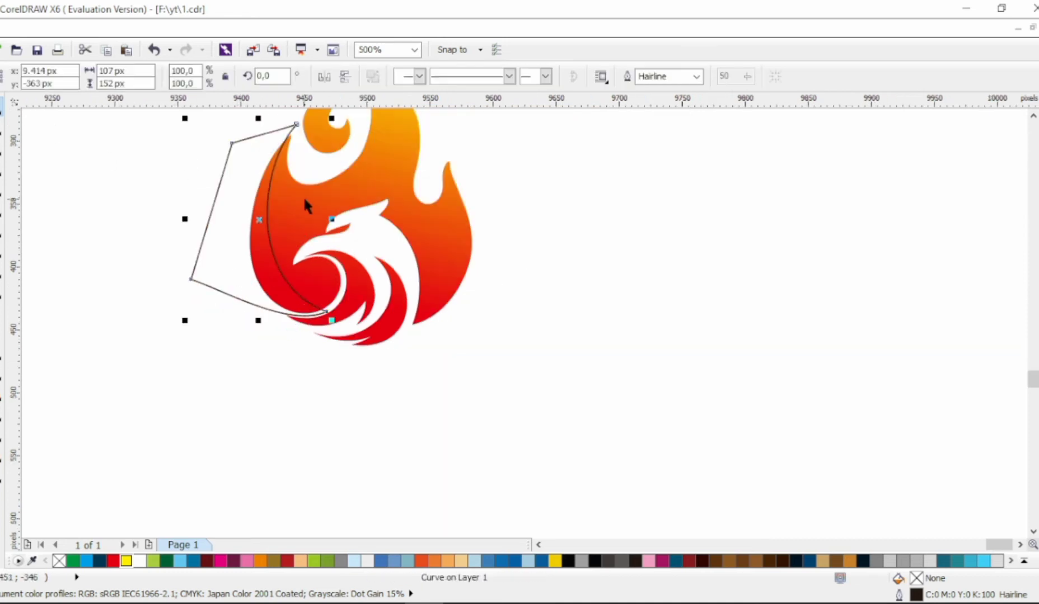
Keep only the shape's overlap with the flame and give it a linear red-to-yellow fountain fill rising past the left tip.
{"action": "key", "text": "Delete"}
{"action": "left_click", "coordinate": [255, 238]}
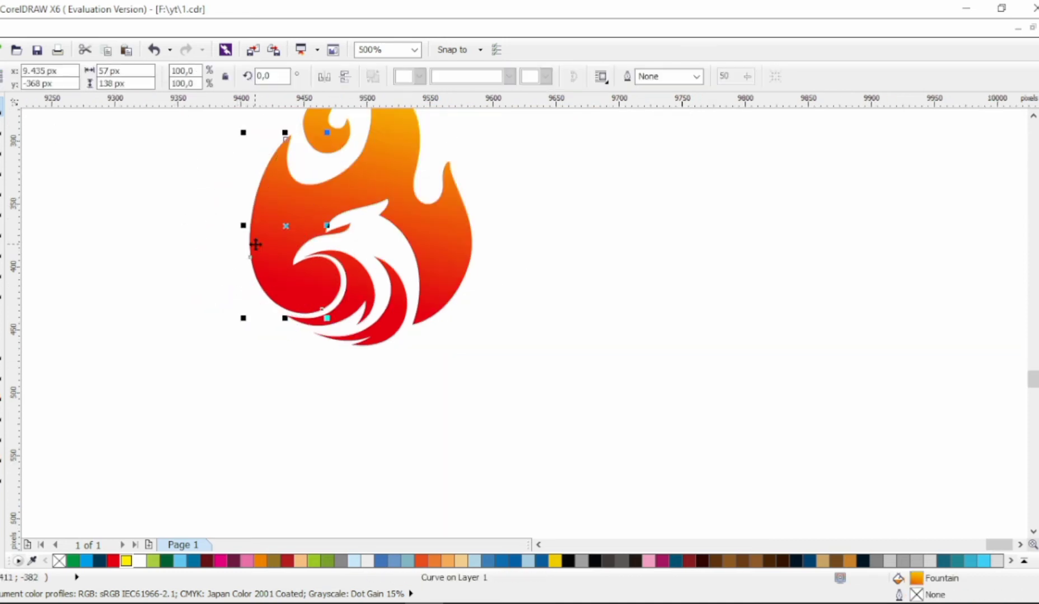
{"action": "key", "text": "g"}
{"action": "left_click_drag", "start_coordinate": [239, 313], "coordinate": [214, 323]}
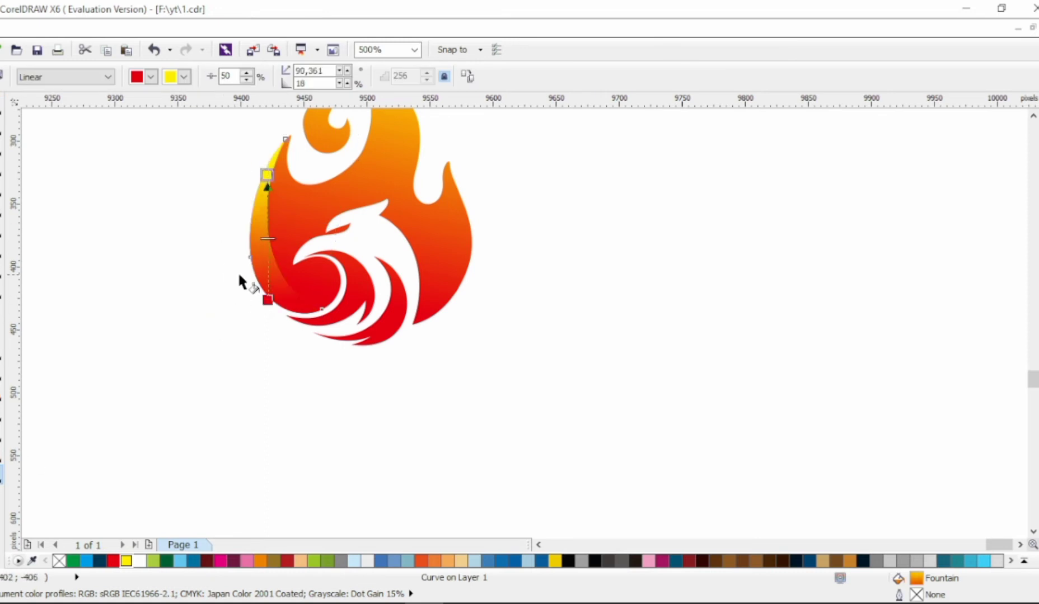
{"action": "left_click_drag", "start_coordinate": [217, 274], "coordinate": [262, 107]}
{"action": "left_click_drag", "start_coordinate": [232, 310], "coordinate": [249, 146]}
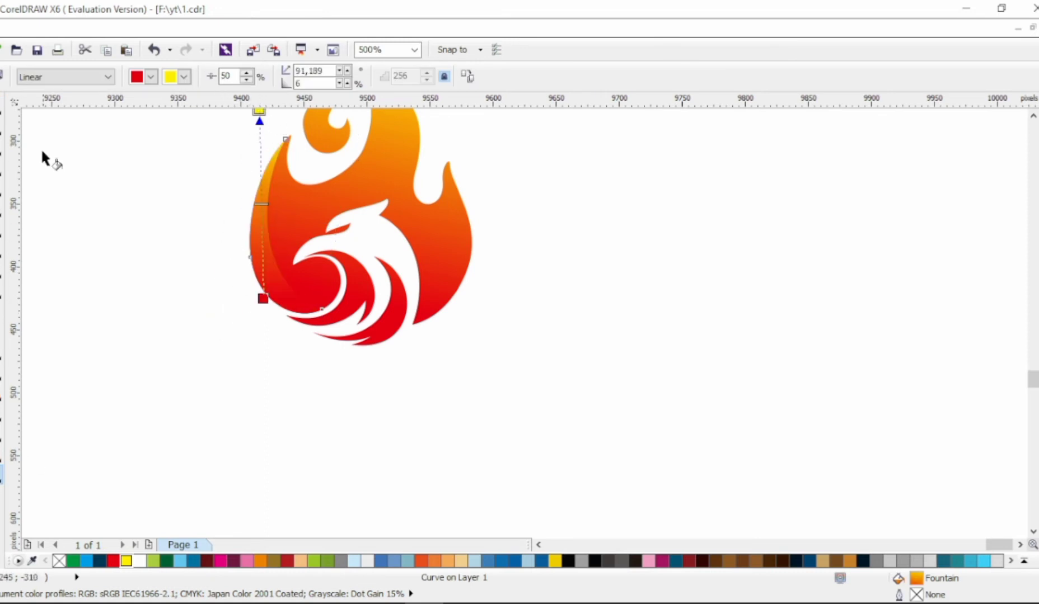
{"action": "key", "text": "space"}
{"action": "key", "text": "Escape"}
Add nodes to the left highlight's inner edge and pull them into a sharp flame-like notch.
{"action": "scroll", "coordinate": [302, 210], "scroll_direction": "up", "scroll_amount": 2}
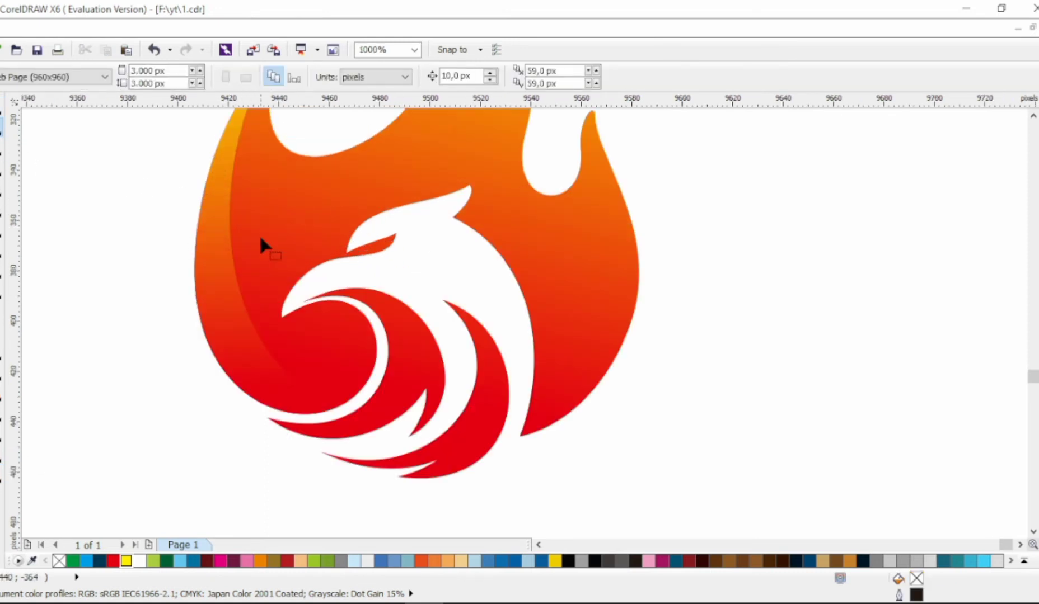
{"action": "key", "text": "F10"}
{"action": "left_click", "coordinate": [225, 244]}
{"action": "double_click", "coordinate": [227, 246]}
{"action": "left_click_drag", "start_coordinate": [230, 202], "coordinate": [262, 223]}
{"action": "scroll", "coordinate": [244, 186], "scroll_direction": "down", "scroll_amount": 2}
{"action": "key", "text": "space"}
{"action": "scroll", "coordinate": [472, 185], "scroll_direction": "up", "scroll_amount": 1}
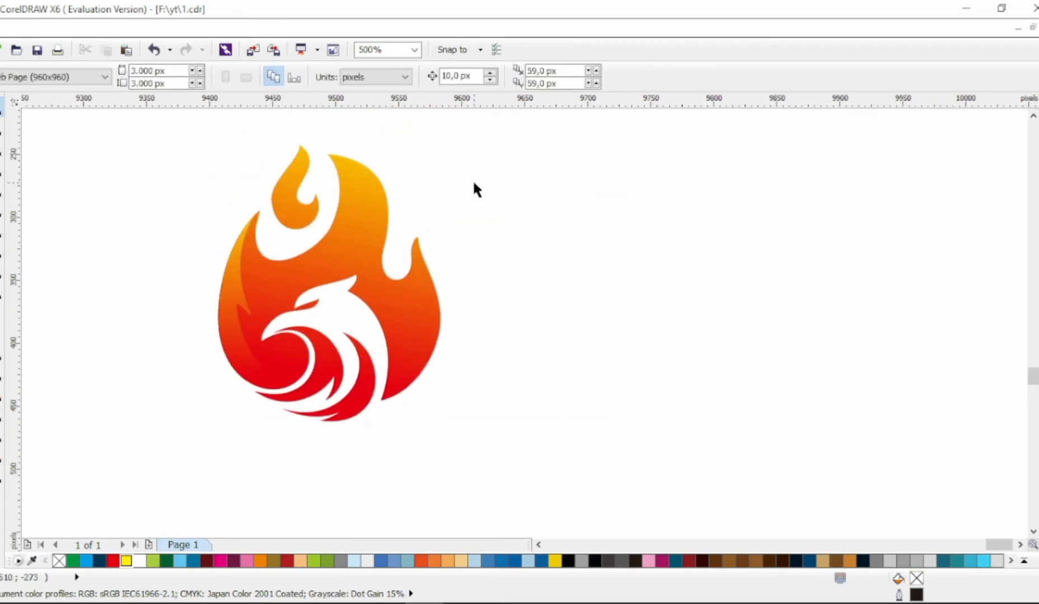
Draw a closed two-node crescent from the central tongue's tip to the bottom of the left hollow, with both edges curved along it.
{"action": "key", "text": "space"}
{"action": "left_click", "coordinate": [313, 182]}
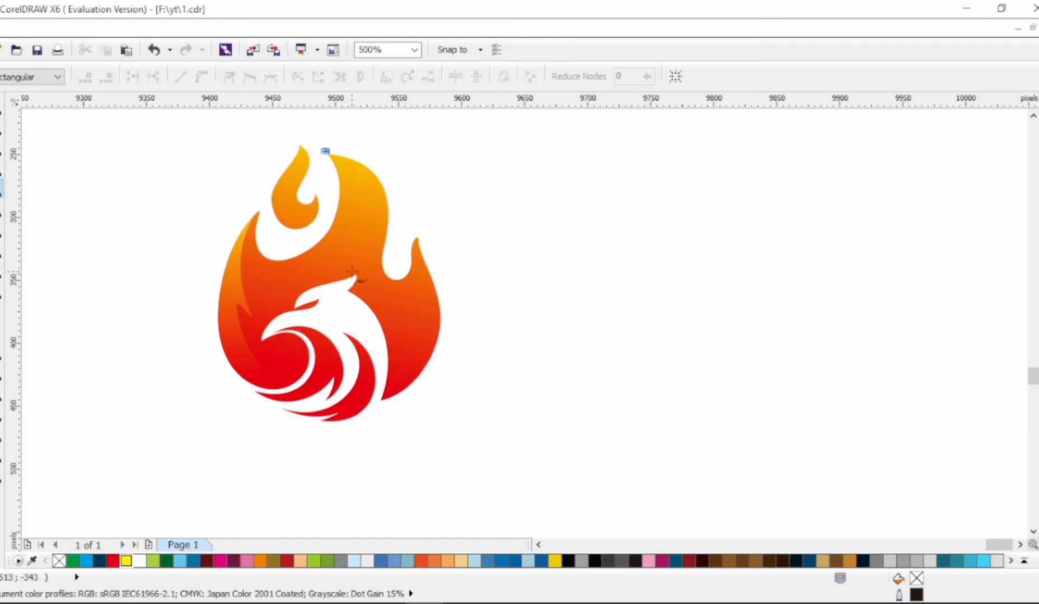
{"action": "left_click", "coordinate": [276, 260]}
{"action": "key", "text": "F10"}
{"action": "left_click", "coordinate": [202, 77]}
{"action": "left_click_drag", "start_coordinate": [295, 223], "coordinate": [382, 197]}
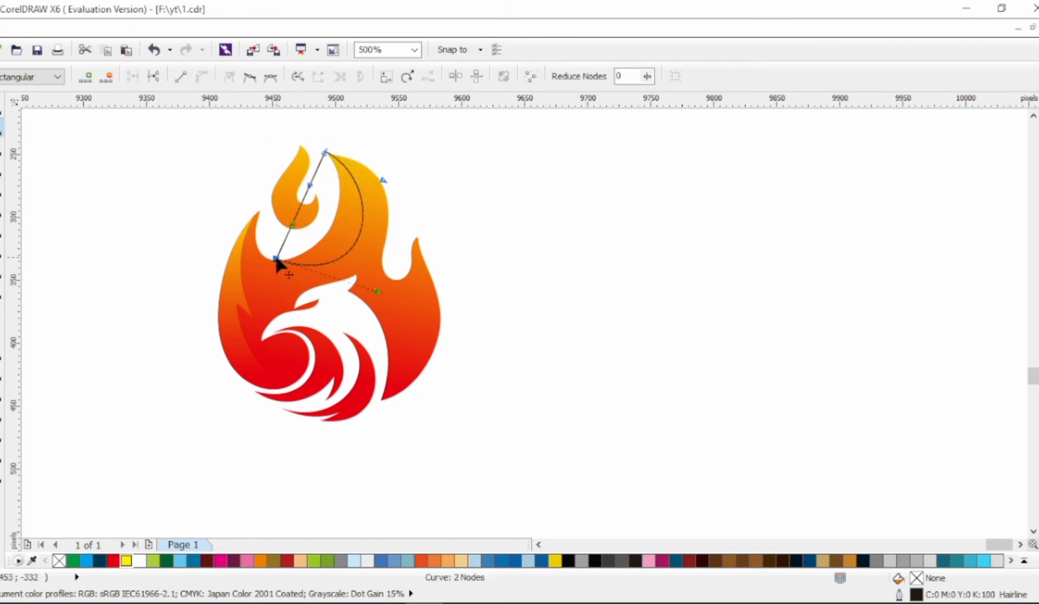
{"action": "left_click_drag", "start_coordinate": [278, 261], "coordinate": [267, 259]}
{"action": "left_click_drag", "start_coordinate": [366, 290], "coordinate": [344, 300]}
{"action": "left_click_drag", "start_coordinate": [382, 180], "coordinate": [397, 200]}
{"action": "left_click_drag", "start_coordinate": [310, 186], "coordinate": [344, 193]}
{"action": "key", "text": "space"}
Intersect the crescent with the flame and apply a linear fountain fill from yellow at the tip to red at the hollow.
{"action": "left_click", "coordinate": [475, 255]}
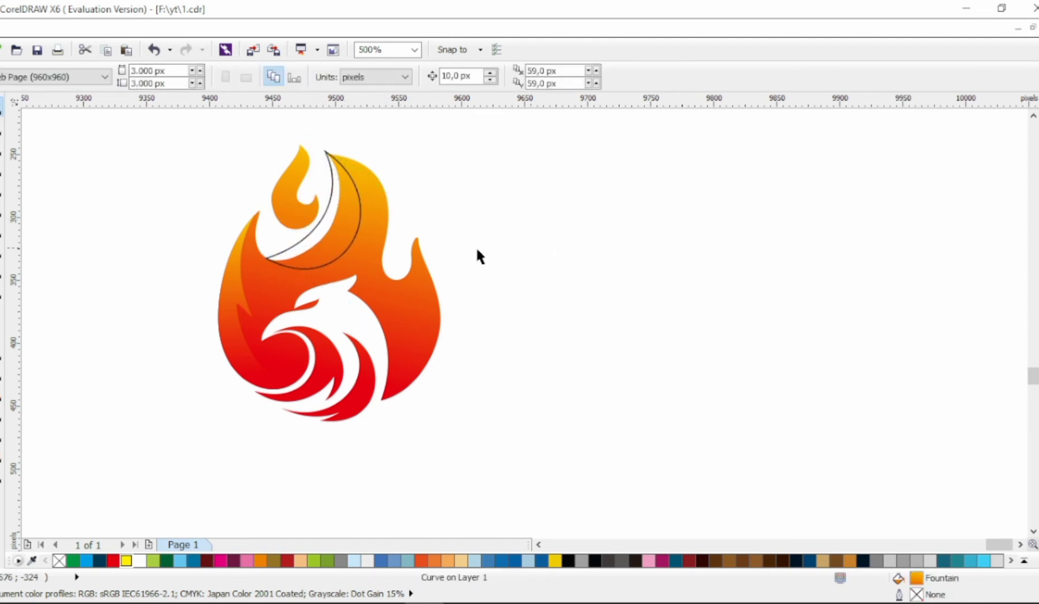
{"action": "left_click", "coordinate": [334, 247]}
{"action": "key", "text": "g"}
{"action": "left_click_drag", "start_coordinate": [306, 182], "coordinate": [270, 284]}
{"action": "key", "text": "space"}
{"action": "left_click", "coordinate": [191, 194]}
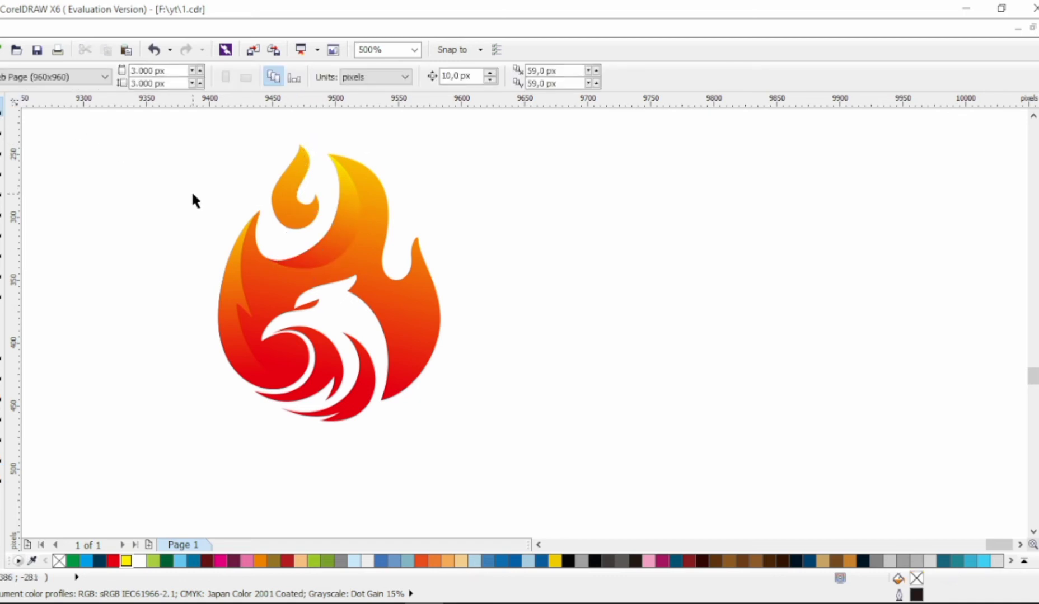
Add nodes to the central highlight's outer edge and reshape them into a pointed notch halfway down.
{"action": "left_click", "coordinate": [4, 188]}
{"action": "left_click", "coordinate": [328, 240]}
{"action": "scroll", "coordinate": [350, 215], "scroll_direction": "up", "scroll_amount": 2}
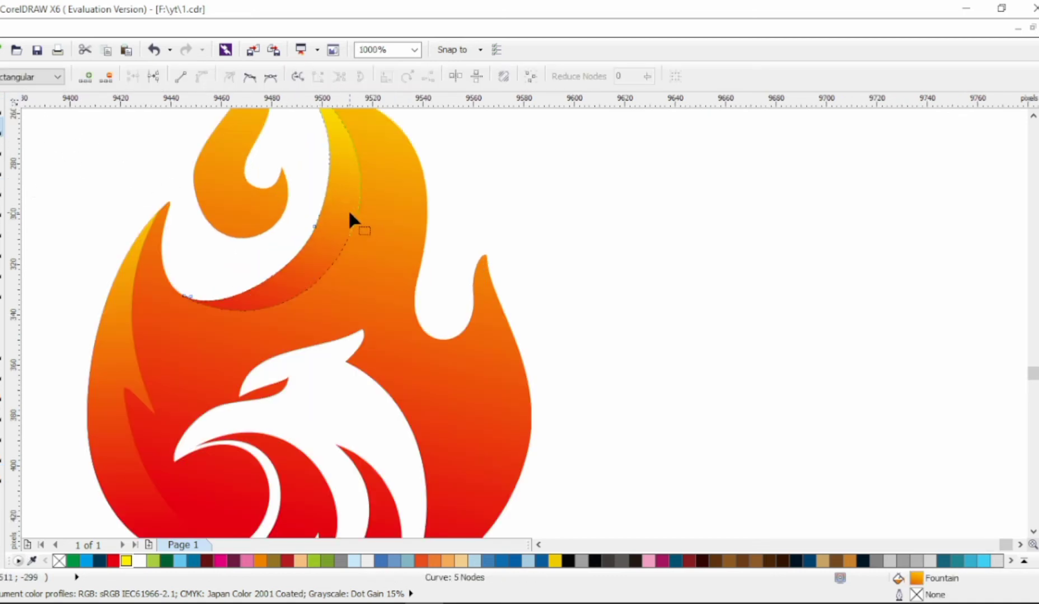
{"action": "left_click", "coordinate": [348, 239]}
{"action": "left_click_drag", "start_coordinate": [336, 267], "coordinate": [352, 239]}
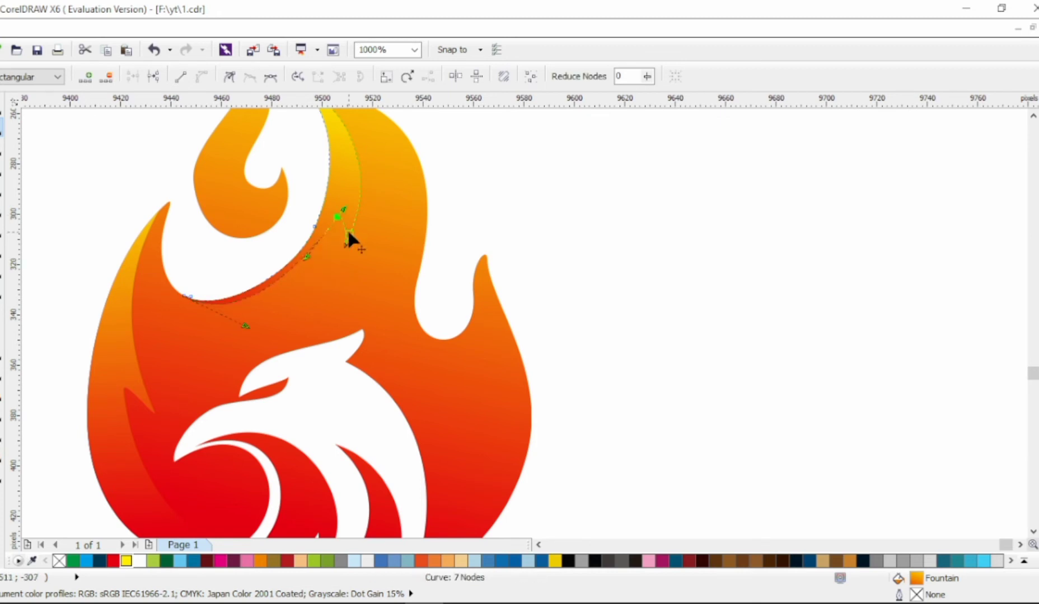
{"action": "left_click_drag", "start_coordinate": [310, 266], "coordinate": [336, 279]}
{"action": "scroll", "coordinate": [348, 244], "scroll_direction": "down", "scroll_amount": 2}
{"action": "key", "text": "space"}
{"action": "left_click", "coordinate": [510, 197]}
{"action": "scroll", "coordinate": [442, 212], "scroll_direction": "left", "scroll_amount": 1}
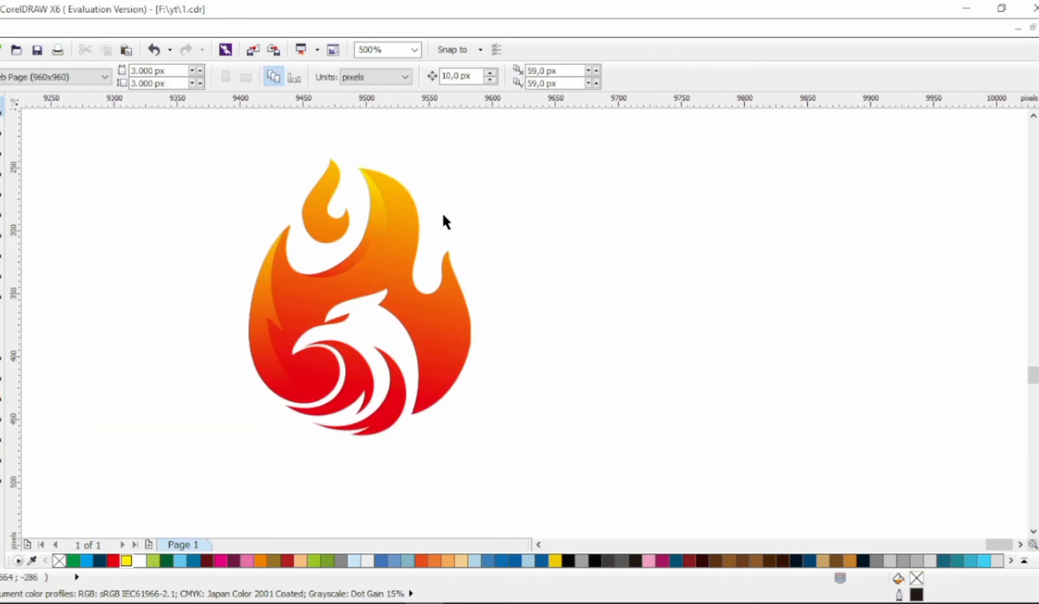
Draw a closed teardrop curve around the right hollow, from the central tongue's shoulder to below the hollow and up to the right tongue.
{"action": "left_click", "coordinate": [2, 193]}
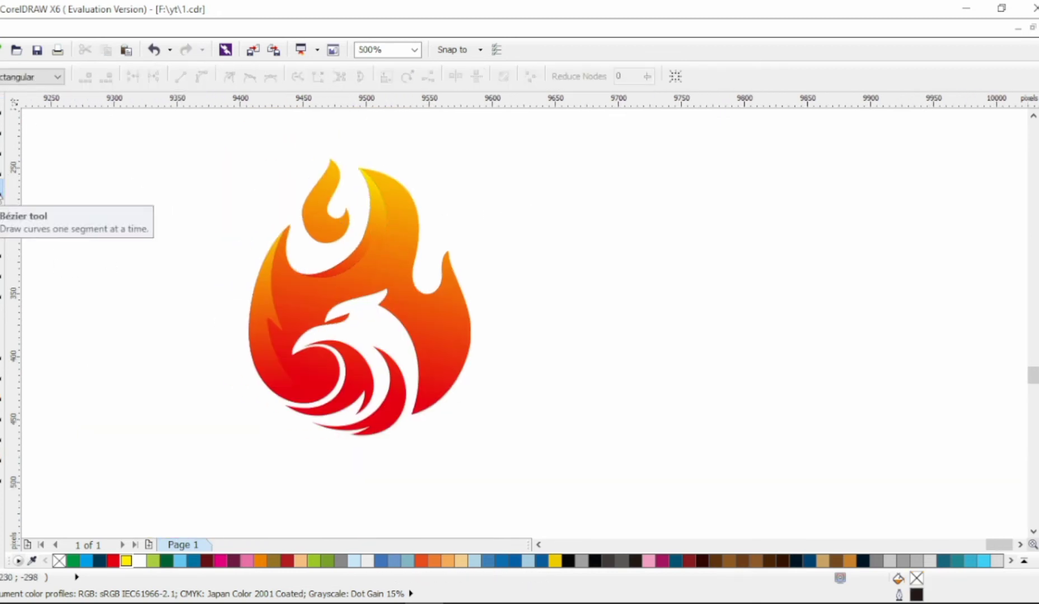
{"action": "left_click", "coordinate": [440, 290]}
{"action": "left_click_drag", "start_coordinate": [441, 290], "coordinate": [439, 392]}
{"action": "left_click_drag", "start_coordinate": [413, 295], "coordinate": [410, 228]}
{"action": "scroll", "coordinate": [415, 240], "scroll_direction": "up", "scroll_amount": 2}
{"action": "left_click_drag", "start_coordinate": [414, 384], "coordinate": [324, 287]}
{"action": "left_click_drag", "start_coordinate": [464, 337], "coordinate": [497, 372]}
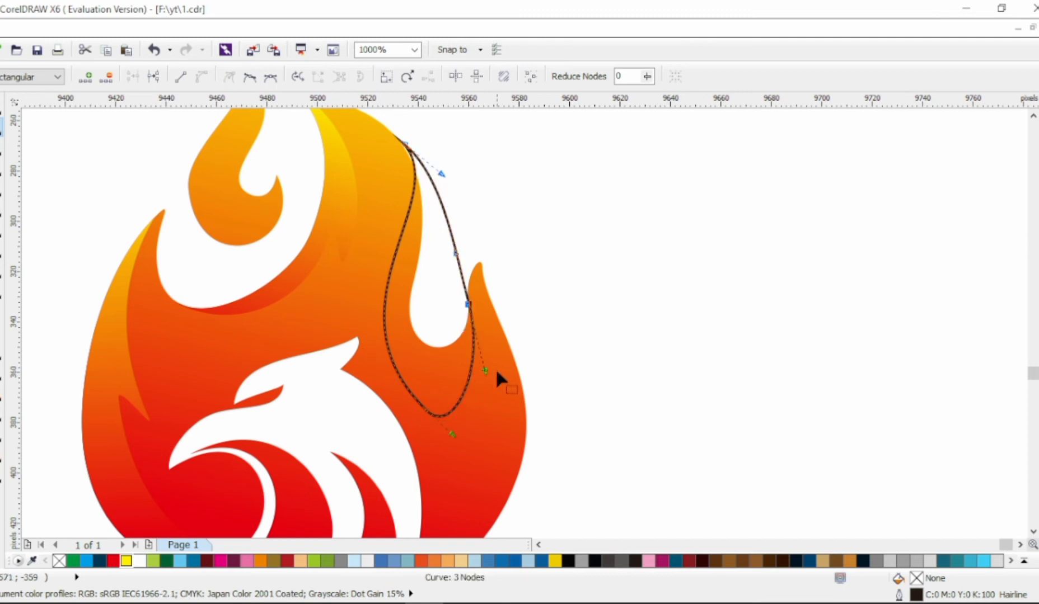
{"action": "left_click_drag", "start_coordinate": [452, 435], "coordinate": [447, 235]}
{"action": "key", "text": "space"}
Intersect the teardrop with the flame and adjust the linear red-to-yellow fountain fill so the piece stands out as a highlight.
{"action": "left_click", "coordinate": [306, 243], "text": "shift"}
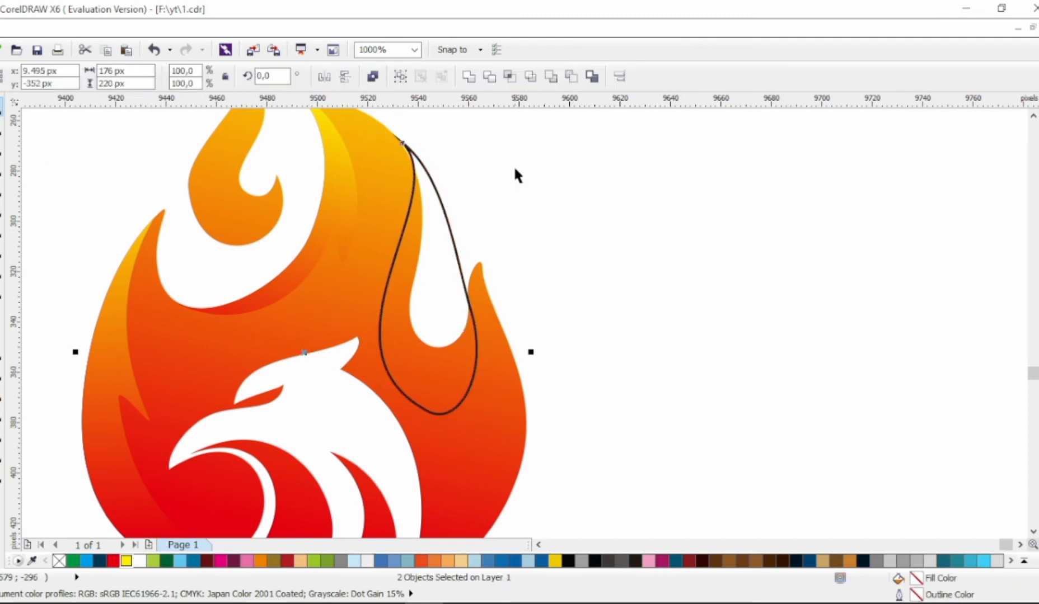
{"action": "left_click", "coordinate": [510, 76]}
{"action": "key", "text": "g"}
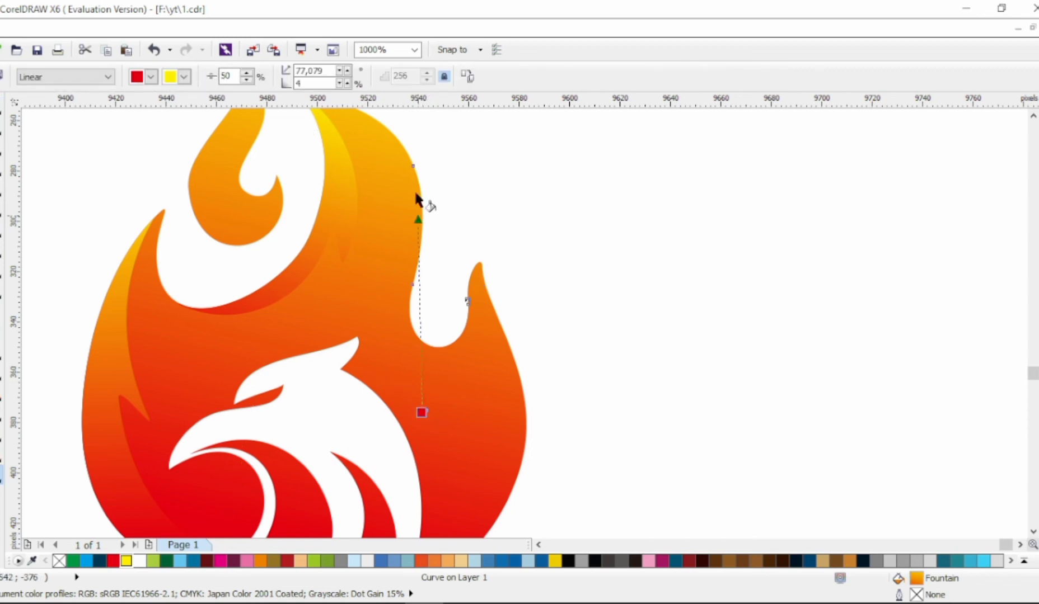
{"action": "left_click_drag", "start_coordinate": [428, 169], "coordinate": [523, 465]}
{"action": "scroll", "coordinate": [497, 174], "scroll_direction": "down", "scroll_amount": 1}
{"action": "left_click_drag", "start_coordinate": [496, 179], "coordinate": [565, 123]}
{"action": "left_click", "coordinate": [3, 107]}
{"action": "key", "text": "Escape"}
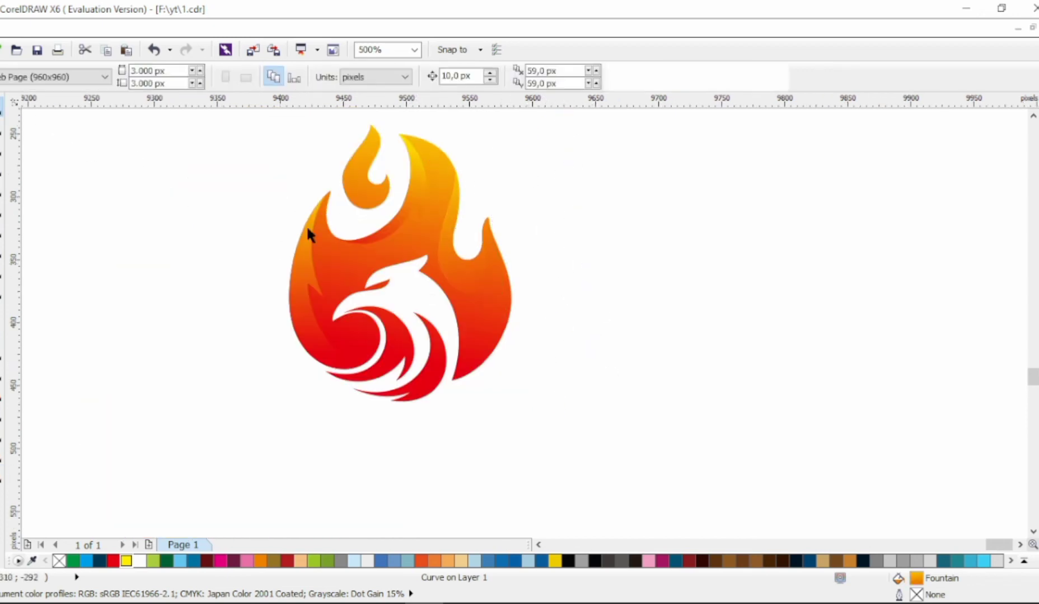
Draw a closed three-node shape over the inner neck crescent, starting at the crescent's tip by the beak.
{"action": "scroll", "coordinate": [493, 344], "scroll_direction": "up", "scroll_amount": 1}
{"action": "left_click", "coordinate": [3, 190]}
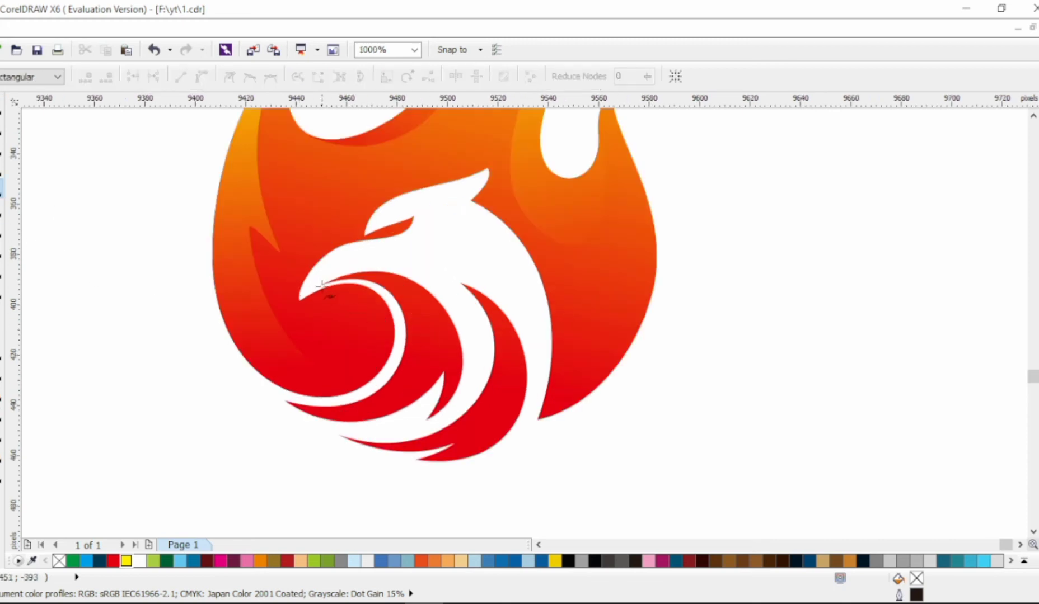
{"action": "left_click", "coordinate": [416, 431]}
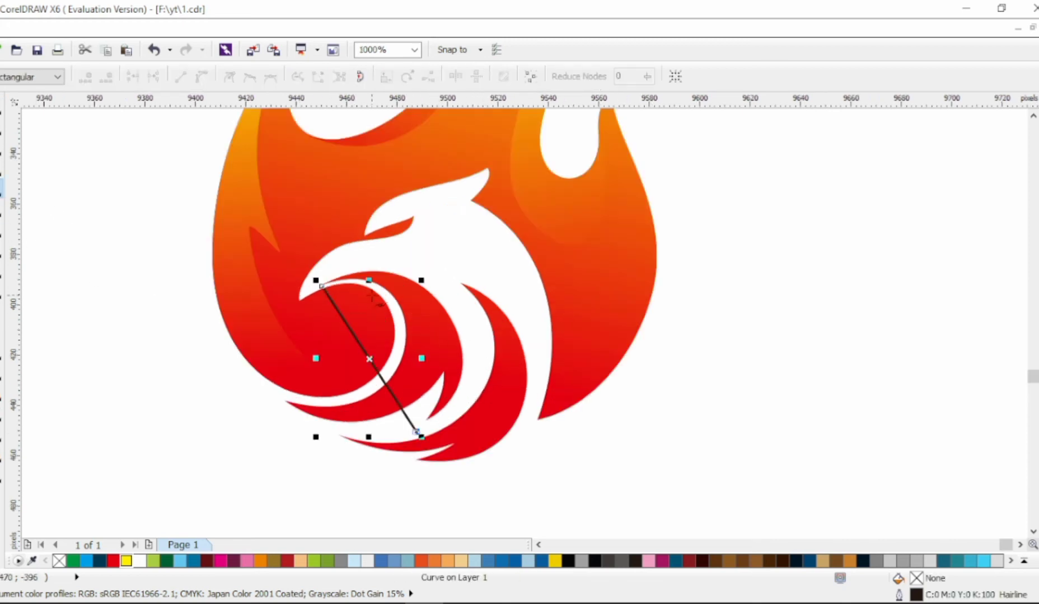
{"action": "left_click", "coordinate": [442, 268]}
{"action": "left_click", "coordinate": [323, 286]}
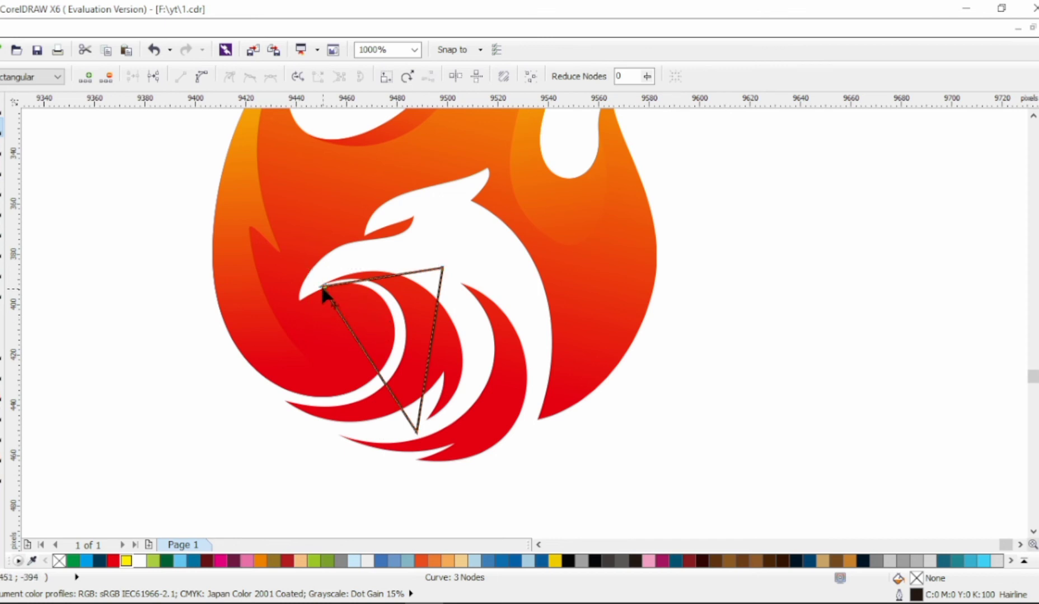
Bend the three-node shape's edges around the inner neck crescent and extend its lower corner below the feather tips.
{"action": "left_click_drag", "start_coordinate": [322, 286], "coordinate": [312, 284]}
{"action": "left_click_drag", "start_coordinate": [394, 285], "coordinate": [378, 260]}
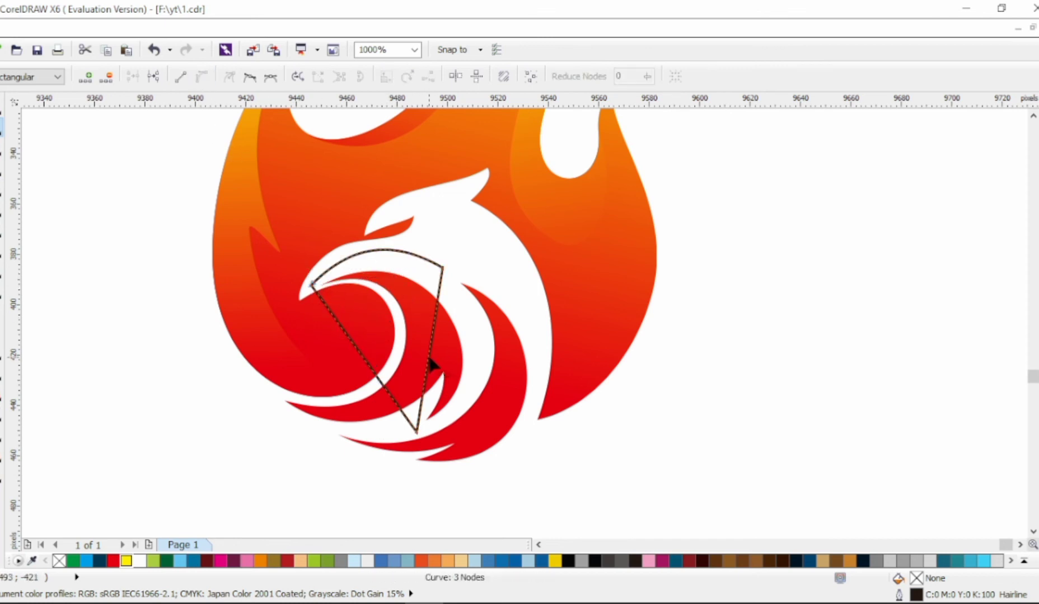
{"action": "left_click_drag", "start_coordinate": [431, 366], "coordinate": [424, 377]}
{"action": "left_click_drag", "start_coordinate": [366, 363], "coordinate": [407, 325]}
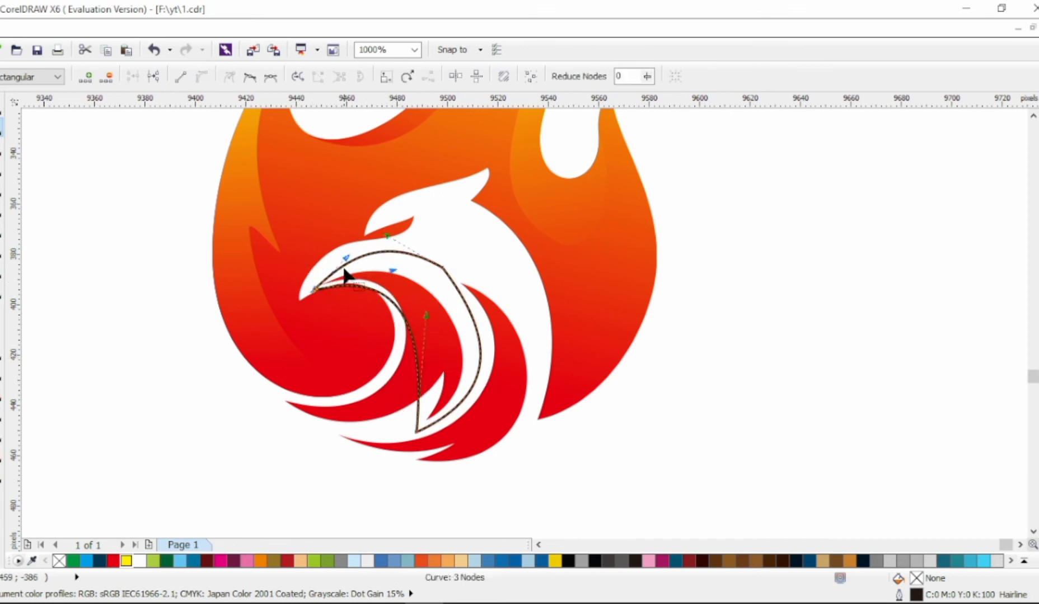
{"action": "left_click_drag", "start_coordinate": [417, 431], "coordinate": [371, 435]}
{"action": "left_click_drag", "start_coordinate": [380, 321], "coordinate": [447, 319]}
{"action": "left_click_drag", "start_coordinate": [468, 431], "coordinate": [476, 433]}
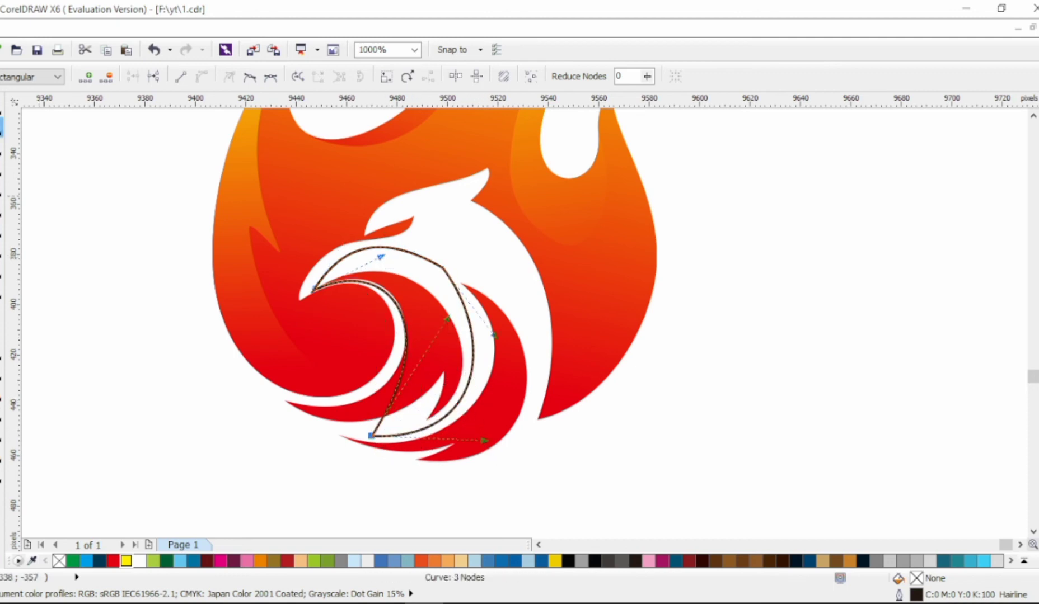
Intersect the curved shape with the logo, remove the helper outline, and select the overlapping neck-crescent piece.
{"action": "key", "text": "space"}
{"action": "left_click", "coordinate": [465, 112], "text": "shift"}
{"action": "left_click", "coordinate": [420, 267]}
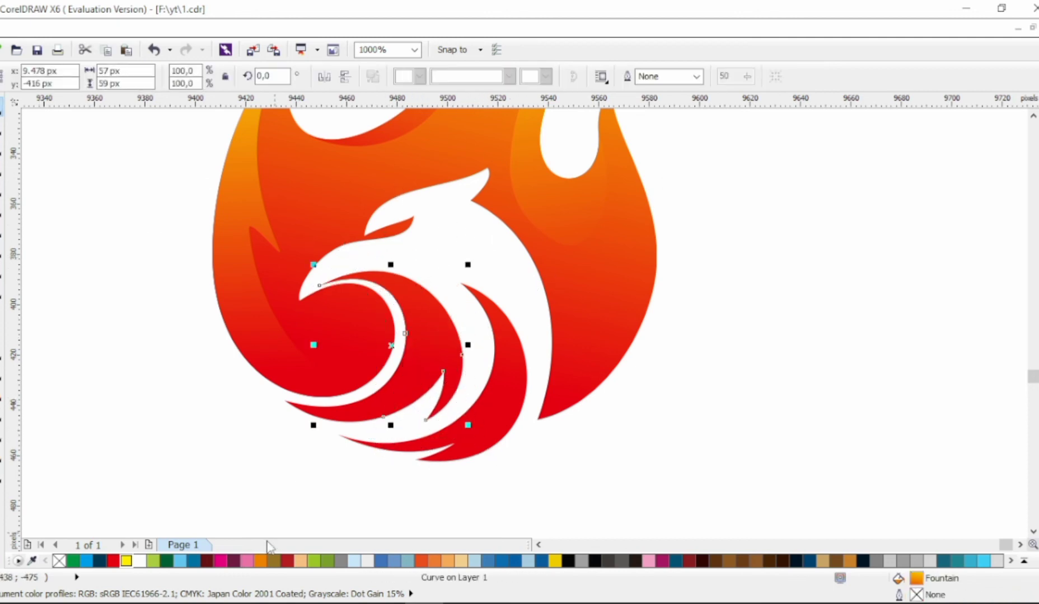
Apply a linear dark-maroon-to-red fountain fill to the neck-crescent piece, running from its upper edge down toward the feather tips.
{"action": "left_click", "coordinate": [206, 560]}
{"action": "key", "text": "g"}
{"action": "left_click_drag", "start_coordinate": [383, 274], "coordinate": [431, 366]}
{"action": "left_click", "coordinate": [113, 561]}
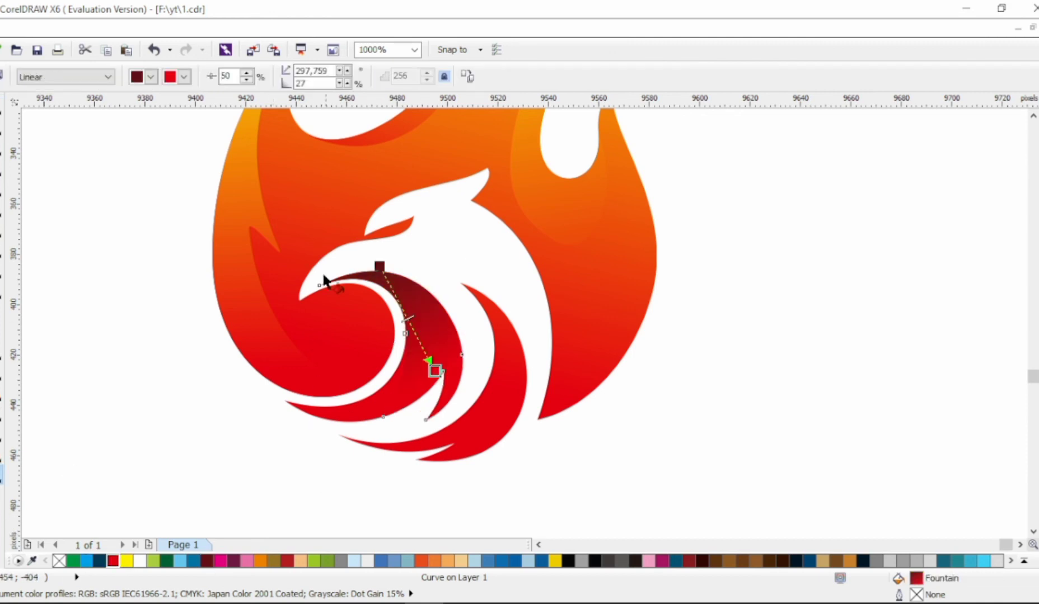
Delete the middle node on the shaded neck piece's inner edge and bend that edge away from the white crescent.
{"action": "key", "text": "F10"}
{"action": "left_click", "coordinate": [414, 394]}
{"action": "key", "text": "Delete"}
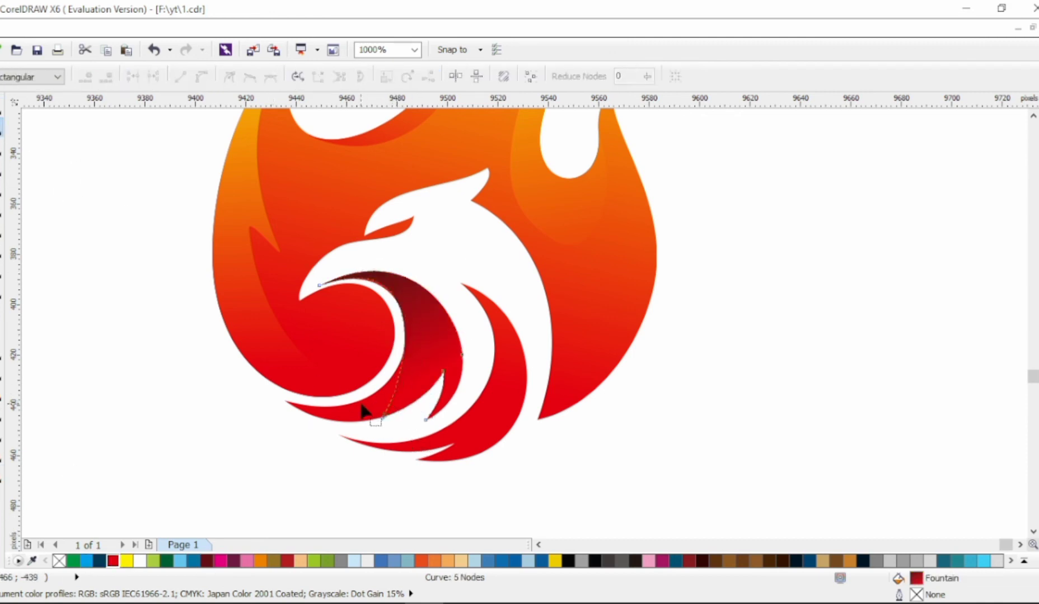
{"action": "left_click_drag", "start_coordinate": [461, 354], "coordinate": [448, 354]}
{"action": "key", "text": "ctrl+z"}
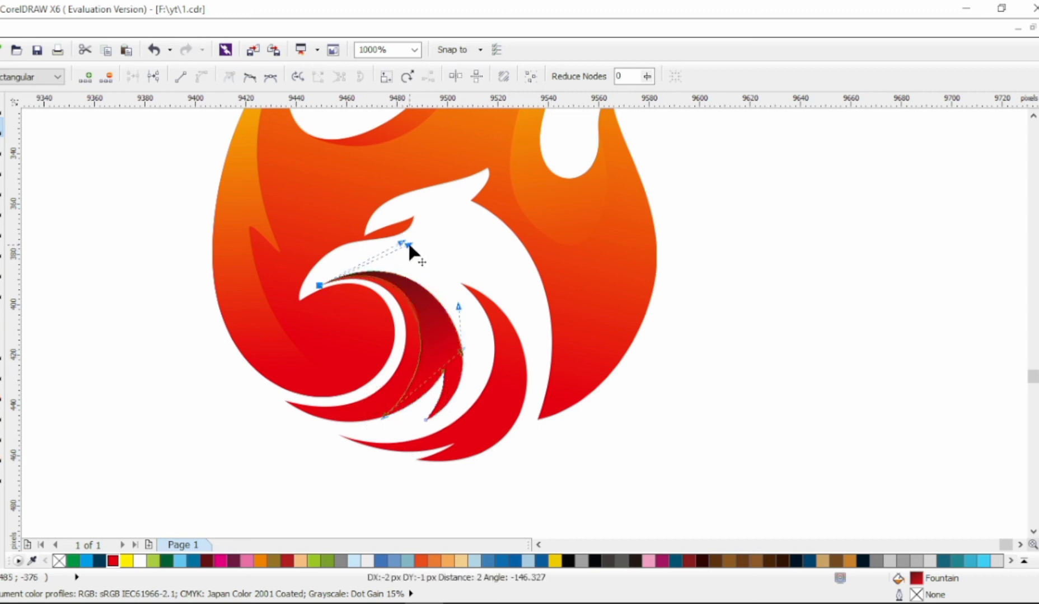
{"action": "double_click", "coordinate": [412, 326]}
{"action": "left_click_drag", "start_coordinate": [414, 329], "coordinate": [413, 329]}
{"action": "key", "text": "space"}
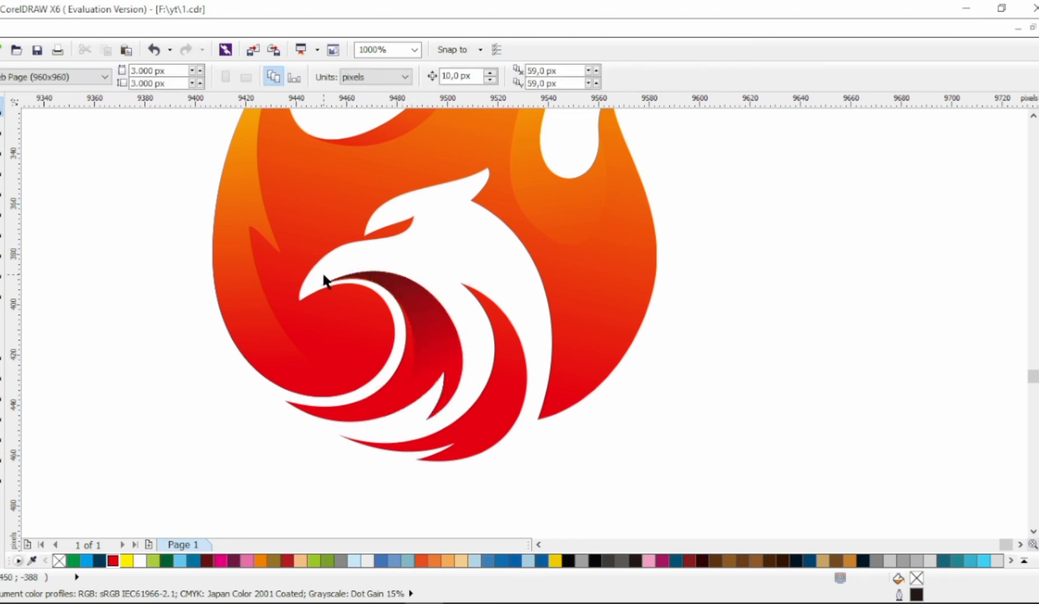
Draw a closed three-node shape over the small upper flame, between its top tip and its hook's tip.
{"action": "scroll", "coordinate": [325, 278], "scroll_direction": "down", "scroll_amount": 1}
{"action": "scroll", "coordinate": [437, 311], "scroll_direction": "up", "scroll_amount": 1}
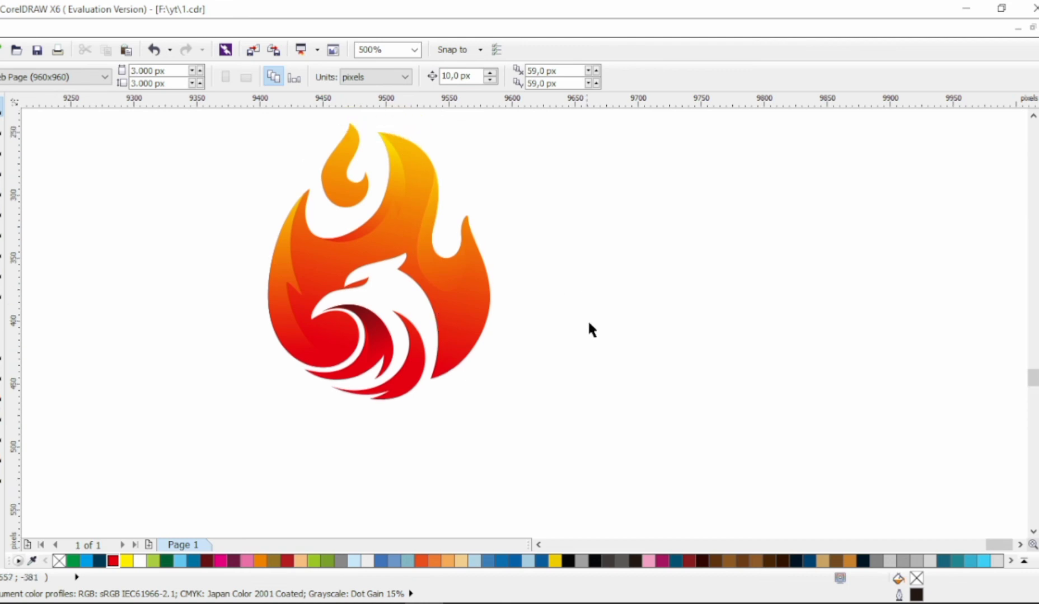
{"action": "left_click_drag", "start_coordinate": [579, 426], "coordinate": [656, 322]}
{"action": "scroll", "coordinate": [411, 112], "scroll_direction": "up", "scroll_amount": 1}
{"action": "key", "text": "F10"}
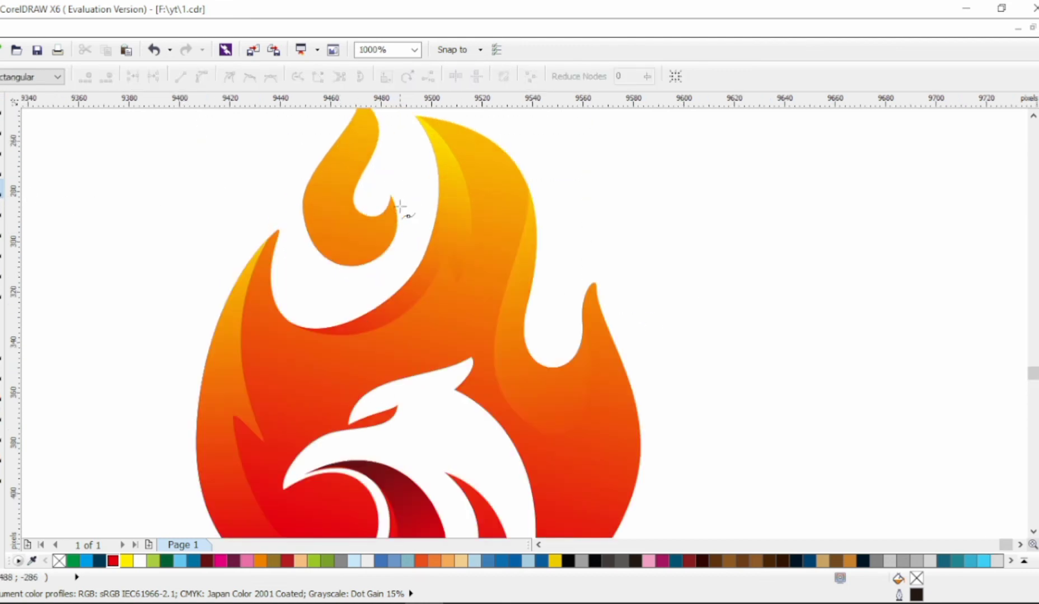
{"action": "scroll", "coordinate": [397, 221], "scroll_direction": "left", "scroll_amount": 1}
{"action": "left_click", "coordinate": [391, 224]}
{"action": "left_click", "coordinate": [405, 174]}
{"action": "left_click", "coordinate": [391, 256]}
Add a node to the three-node shape's long edge and bend it into a hook curving inside the small flame.
{"action": "key", "text": "F10"}
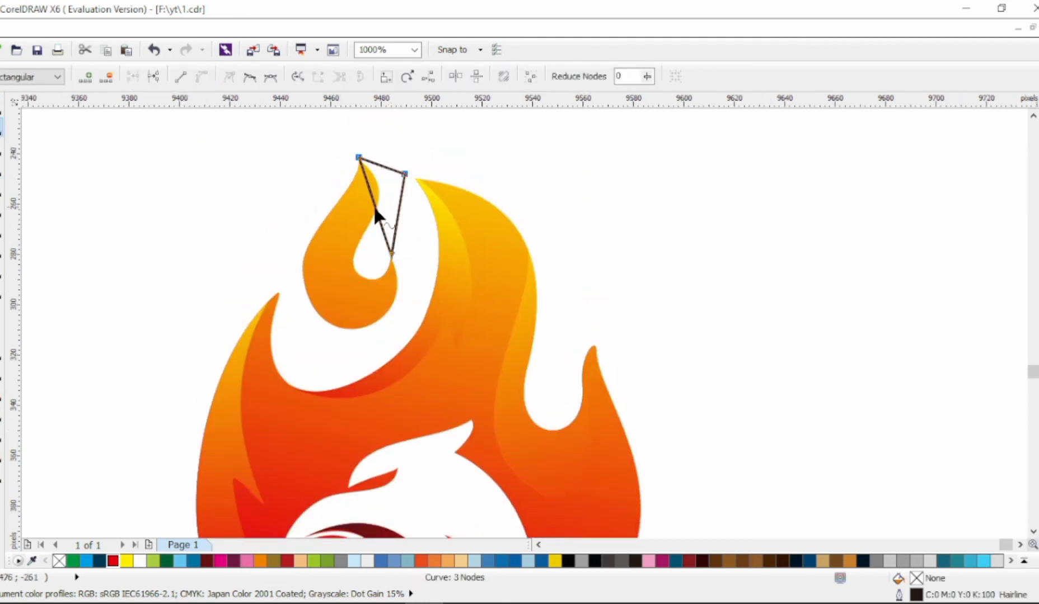
{"action": "left_click_drag", "start_coordinate": [374, 210], "coordinate": [338, 300]}
{"action": "left_click_drag", "start_coordinate": [359, 343], "coordinate": [367, 282]}
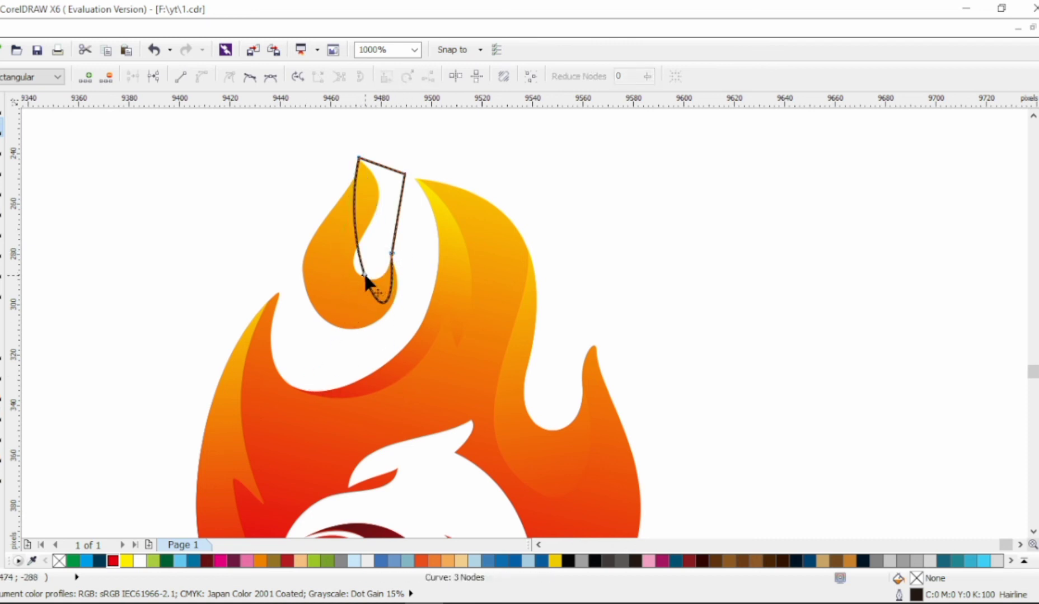
{"action": "double_click", "coordinate": [358, 239]}
{"action": "left_click_drag", "start_coordinate": [350, 208], "coordinate": [341, 271]}
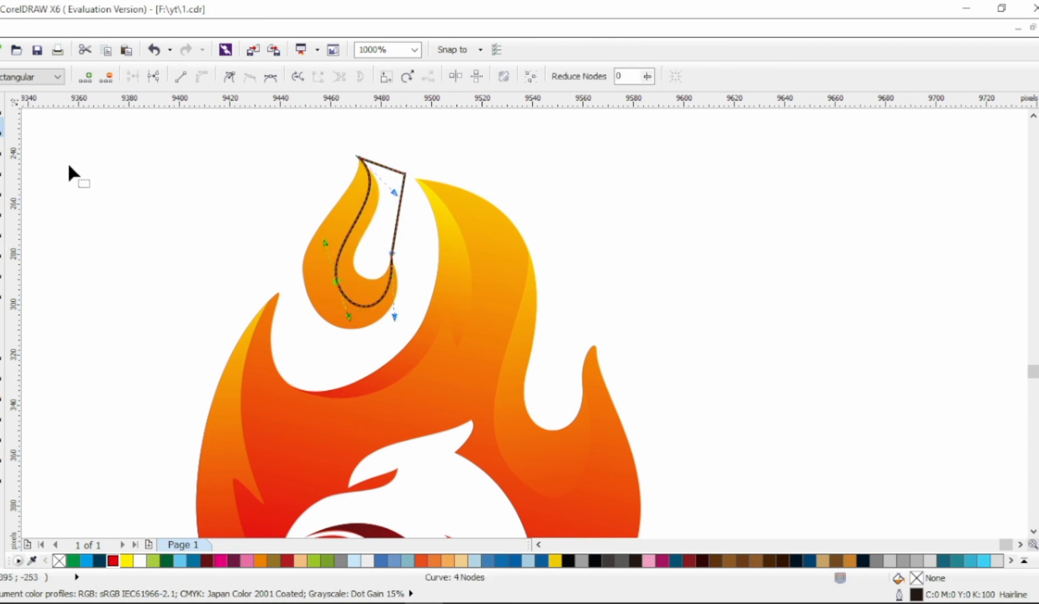
Intersect the hook shape with the small flame and keep only the overlapping inner piece.
{"action": "key", "text": "space"}
{"action": "key", "text": "ctrl+a"}
{"action": "left_click", "coordinate": [511, 76]}
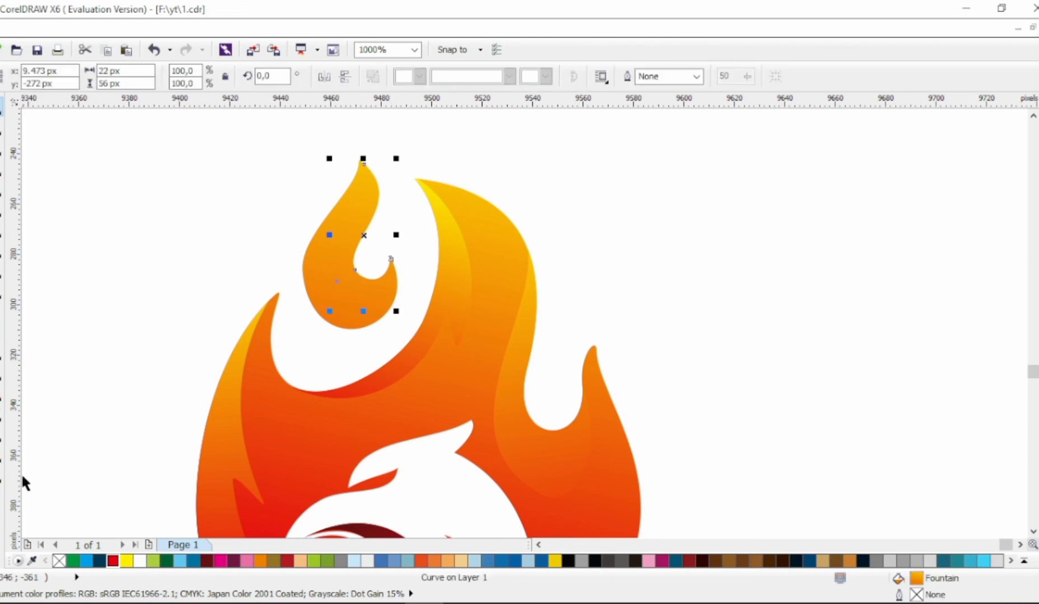
Adjust the inner piece's linear fountain fill vertically so it shades to a deeper orange at the small flame's hook.
{"action": "left_click", "coordinate": [5, 475]}
{"action": "left_click_drag", "start_coordinate": [387, 331], "coordinate": [389, 231]}
{"action": "left_click_drag", "start_coordinate": [370, 383], "coordinate": [417, 140]}
{"action": "key", "text": "space"}
Group all the logo pieces, move the finished logo slightly higher on the page, and deselect it.
{"action": "scroll", "coordinate": [391, 262], "scroll_direction": "down", "scroll_amount": 2}
{"action": "left_click", "coordinate": [554, 275]}
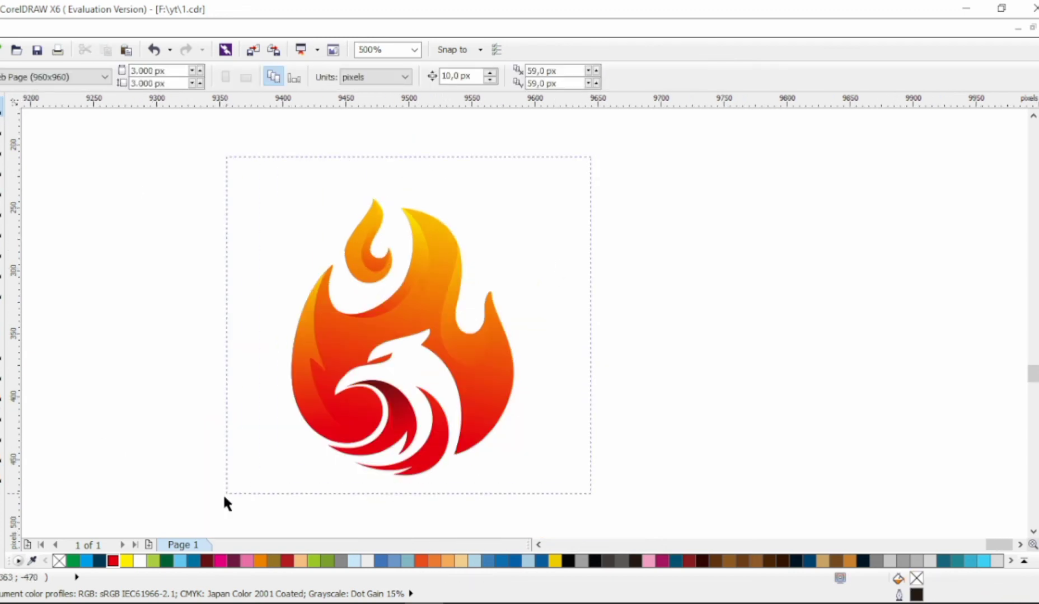
{"action": "left_click_drag", "start_coordinate": [222, 493], "coordinate": [531, 185]}
{"action": "key", "text": "ctrl+g"}
{"action": "left_click_drag", "start_coordinate": [461, 352], "coordinate": [461, 300]}
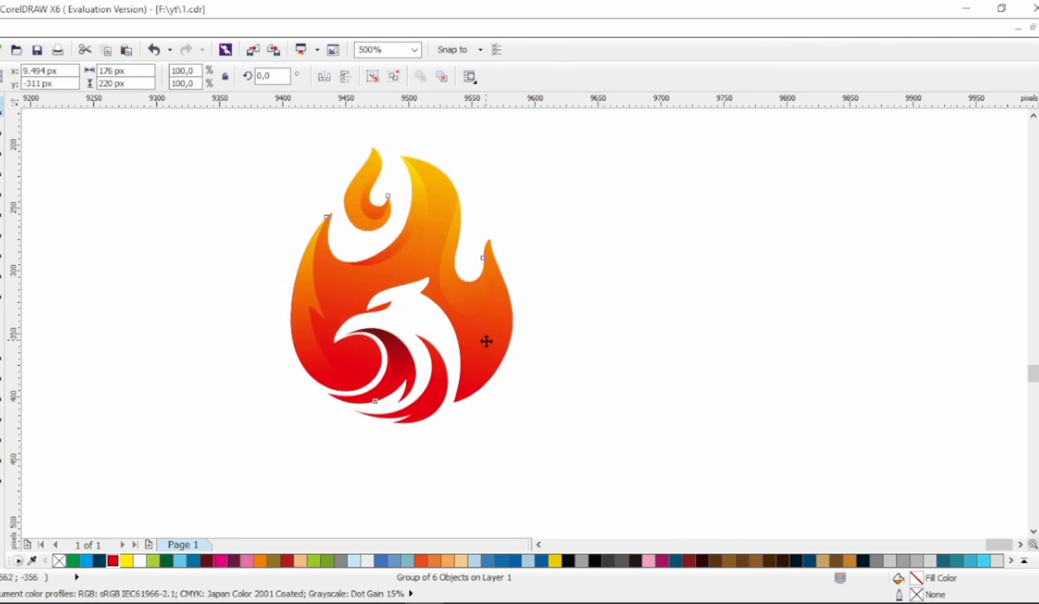
{"action": "left_click_drag", "start_coordinate": [485, 341], "coordinate": [485, 358]}
{"action": "key", "text": "Escape"}
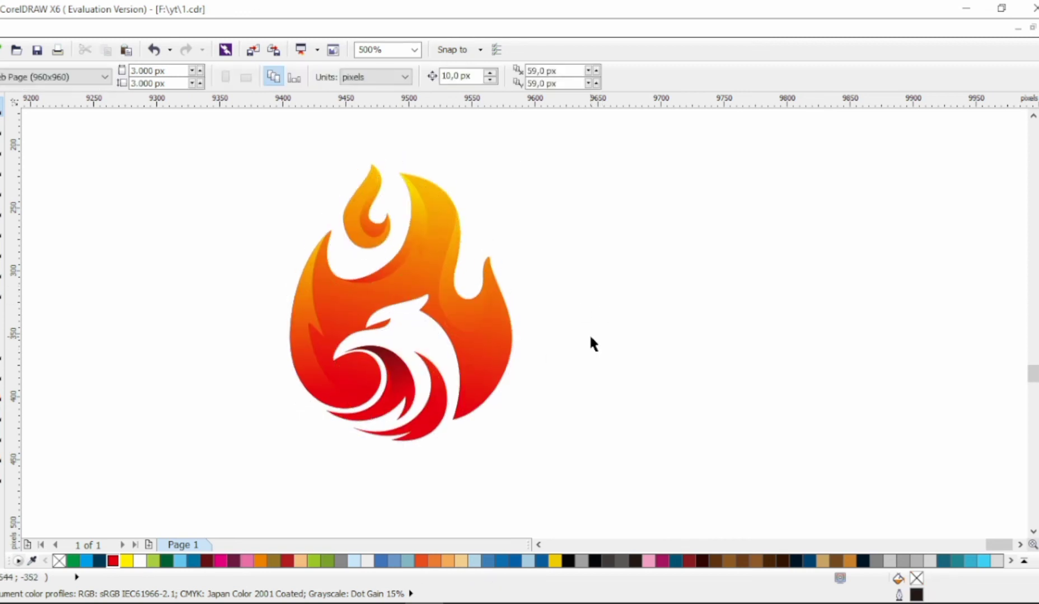